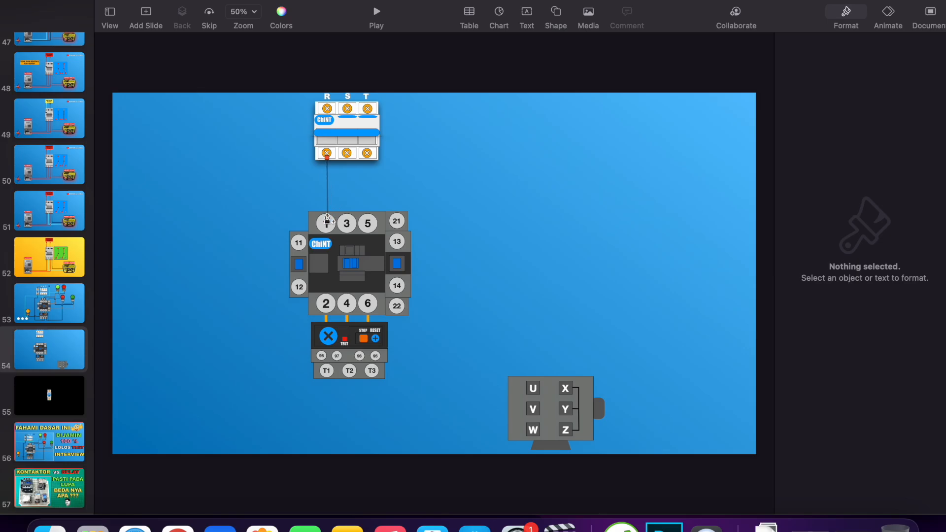
- Finish the cable line from the breaker's R output to contactor terminal 1 and set its stroke thickness to 12 pt
{"action": "left_click", "coordinate": [326, 222]}
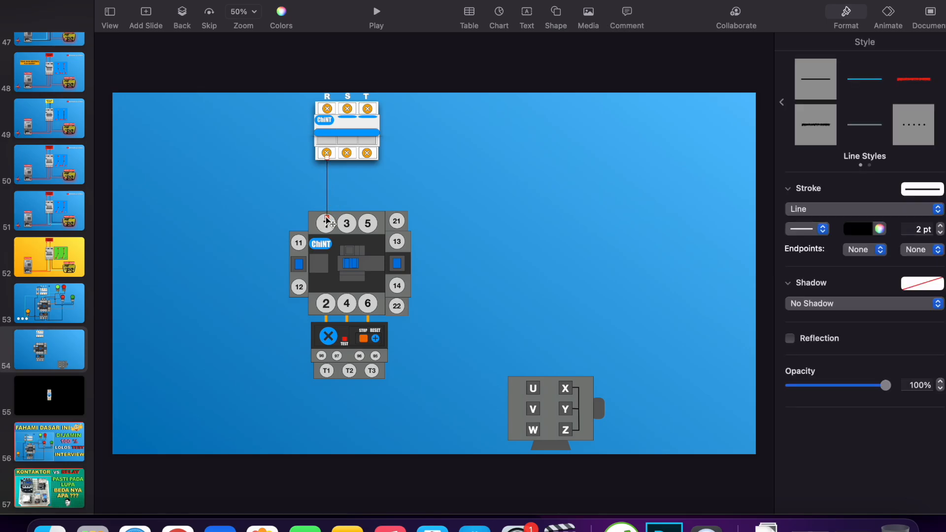
{"action": "left_click", "coordinate": [941, 229]}
{"action": "left_click", "coordinate": [941, 229]}
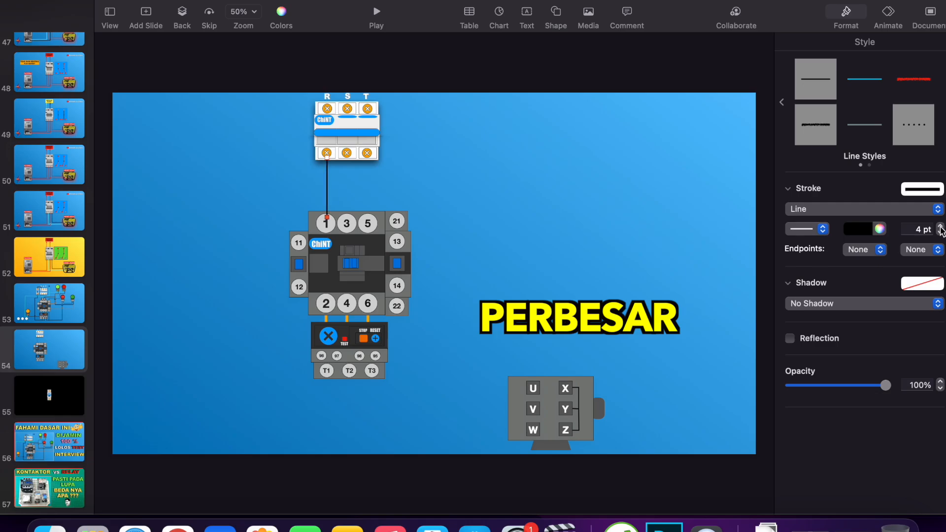
{"action": "left_click", "coordinate": [942, 229]}
{"action": "left_click", "coordinate": [941, 229]}
{"action": "left_click", "coordinate": [941, 230]}
{"action": "left_click", "coordinate": [941, 230]}
{"action": "left_click", "coordinate": [941, 230]}
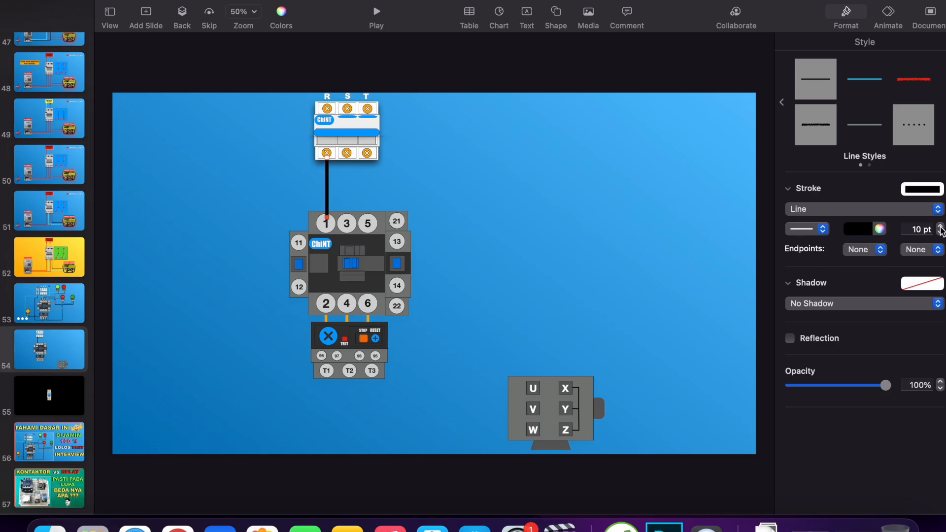
{"action": "left_click", "coordinate": [942, 230]}
{"action": "left_click", "coordinate": [942, 229]}
- Bring contactor terminal 1 and the breaker's R output screw to the front of the black cable
{"action": "right_click", "coordinate": [334, 227]}
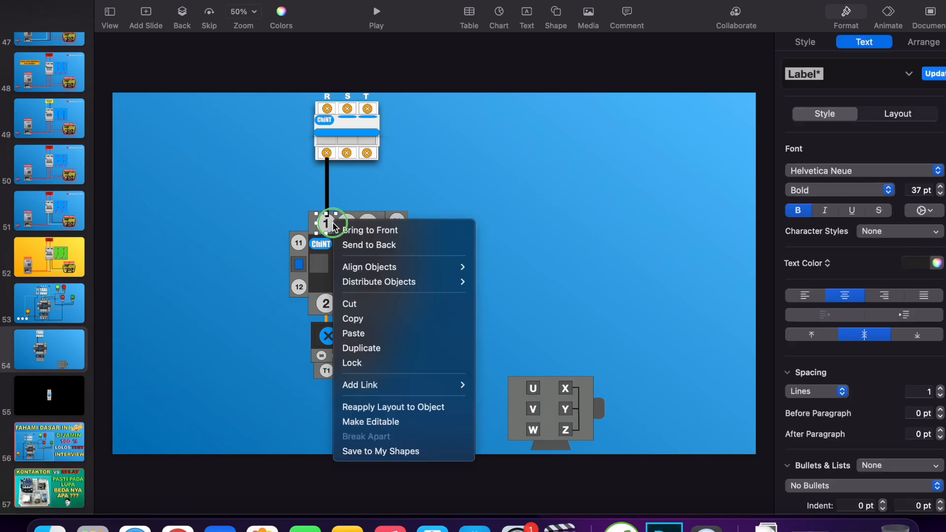
{"action": "key", "text": "Escape"}
{"action": "right_click", "coordinate": [330, 227]}
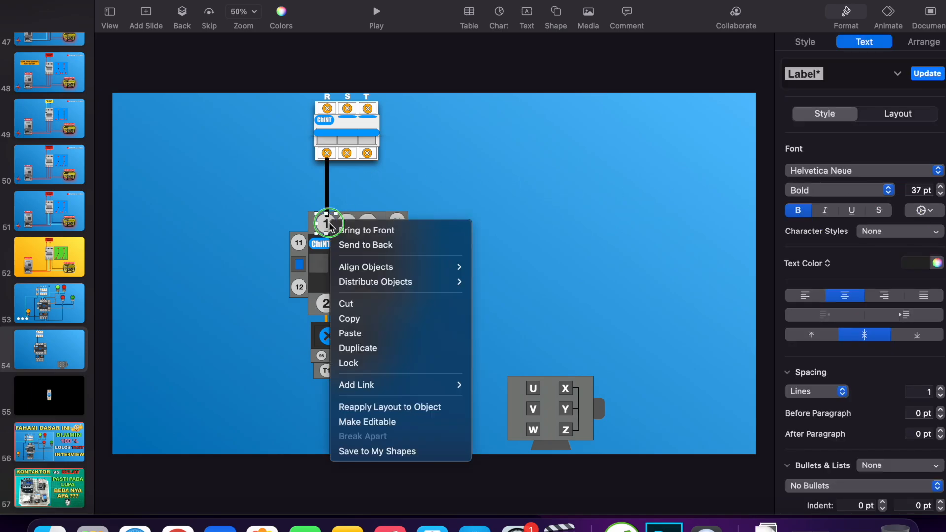
{"action": "left_click", "coordinate": [365, 228]}
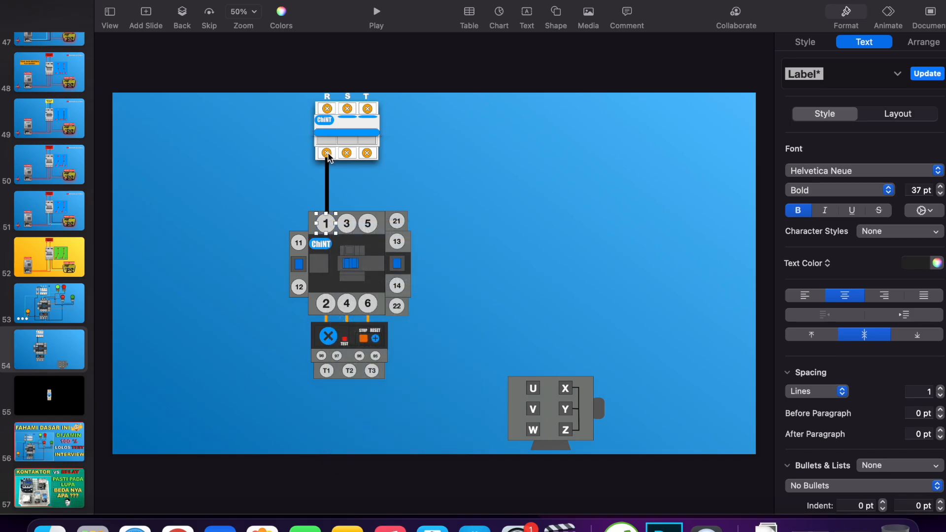
{"action": "right_click", "coordinate": [329, 157]}
{"action": "left_click", "coordinate": [333, 161]}
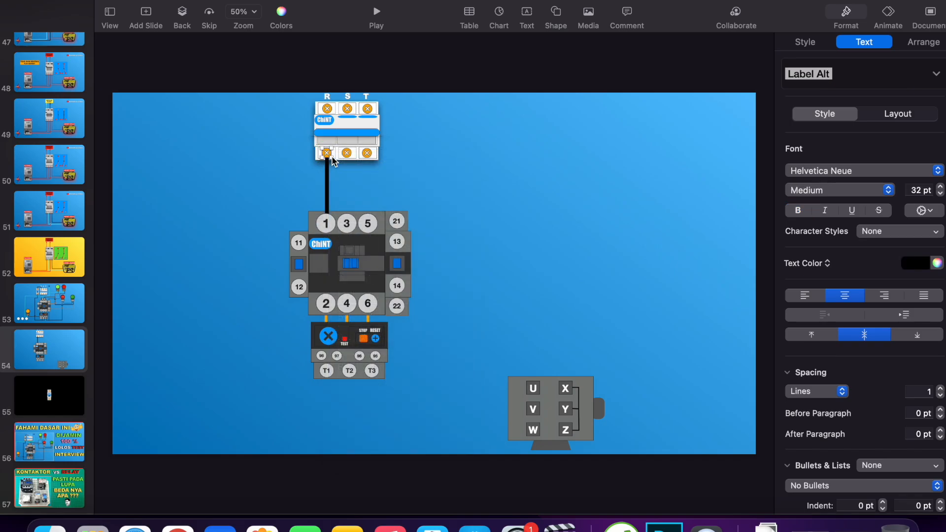
- Duplicate the black cable between the breaker's S output and contactor terminal 3, and color the copy orange
{"action": "left_click", "coordinate": [329, 185]}
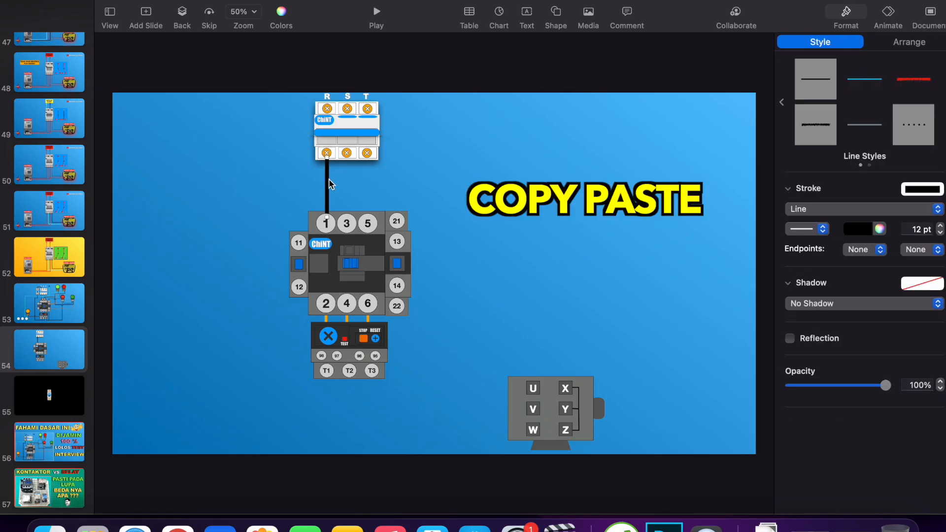
{"action": "key", "text": "super+v"}
{"action": "left_click_drag", "start_coordinate": [331, 180], "coordinate": [348, 177]}
{"action": "right_click", "coordinate": [347, 179]}
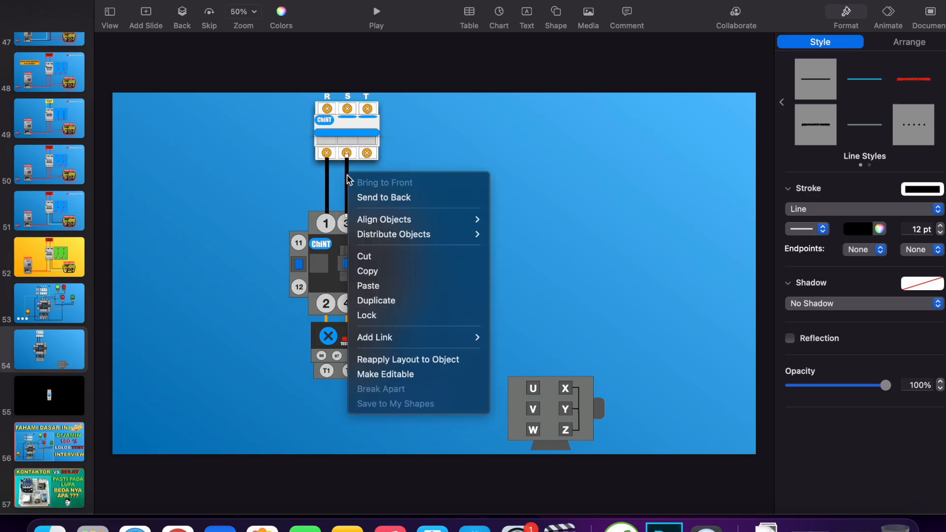
{"action": "left_click", "coordinate": [428, 142]}
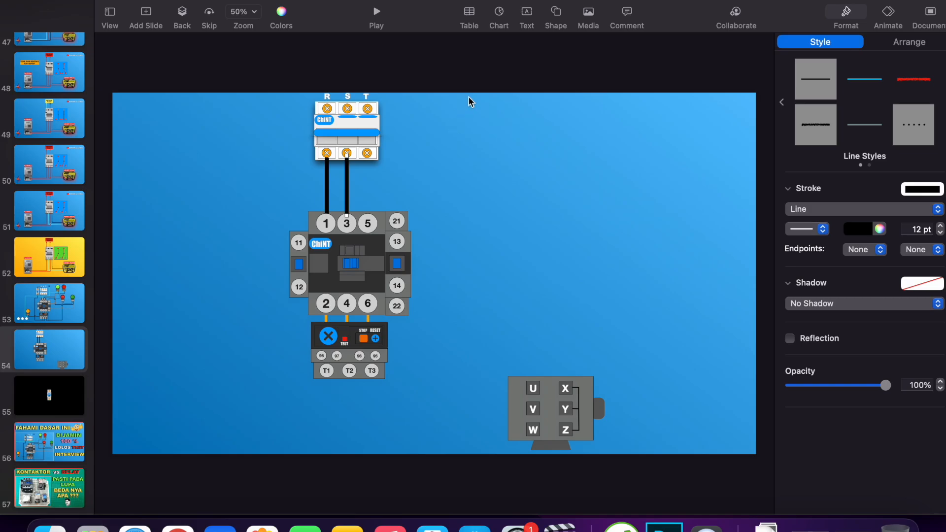
{"action": "left_click", "coordinate": [852, 230]}
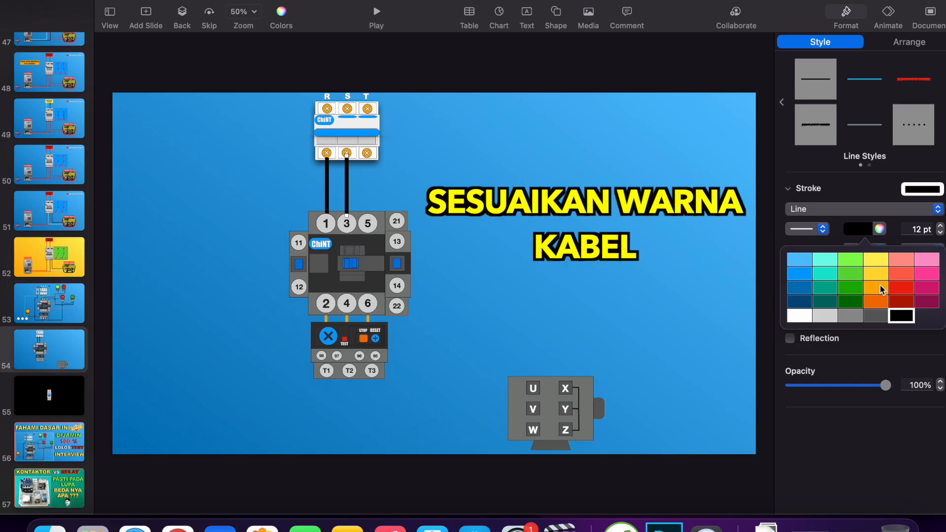
{"action": "left_click", "coordinate": [881, 304]}
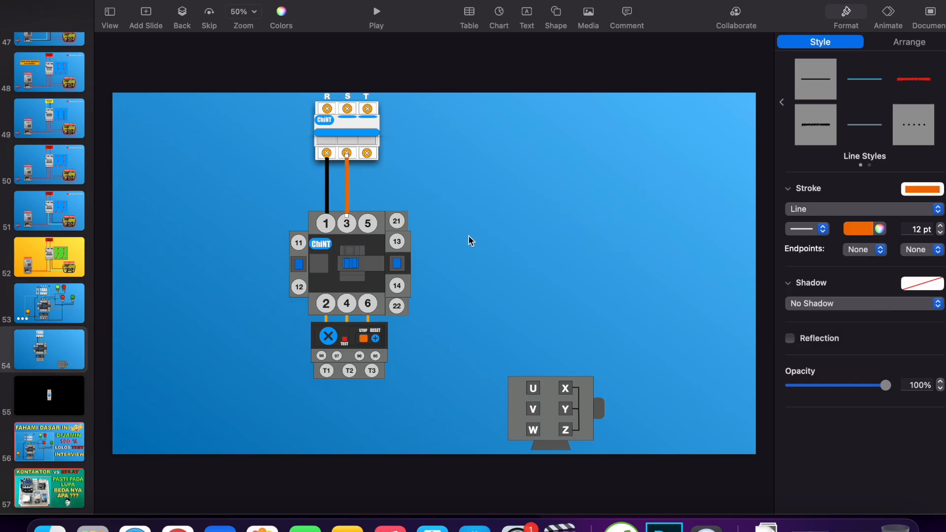
- Bring the breaker's S output screw and contactor terminal 3 to the front of the orange cable
{"action": "right_click", "coordinate": [350, 157]}
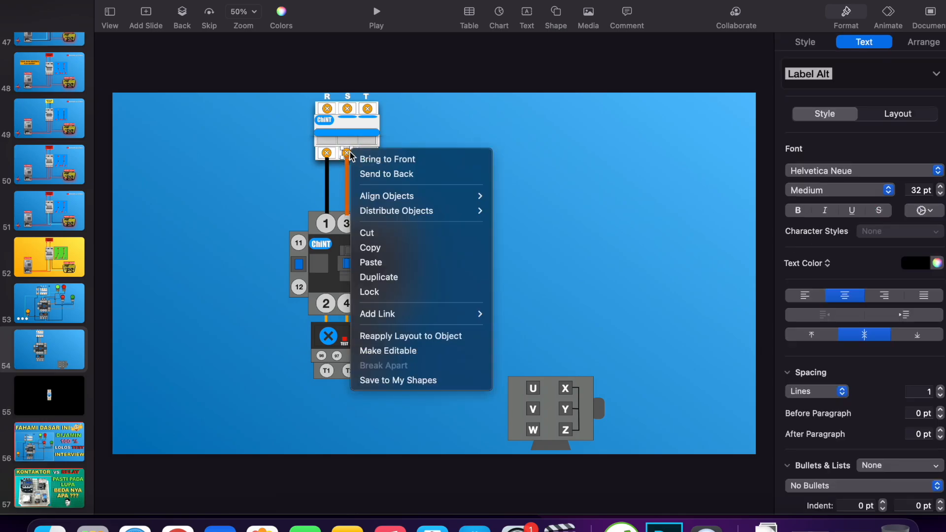
{"action": "left_click", "coordinate": [360, 158]}
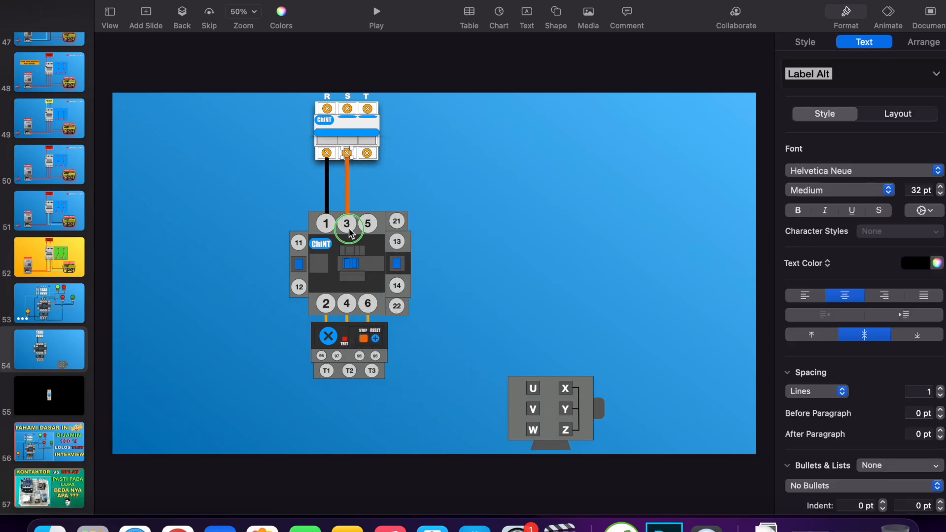
{"action": "right_click", "coordinate": [355, 230]}
{"action": "left_click", "coordinate": [358, 230]}
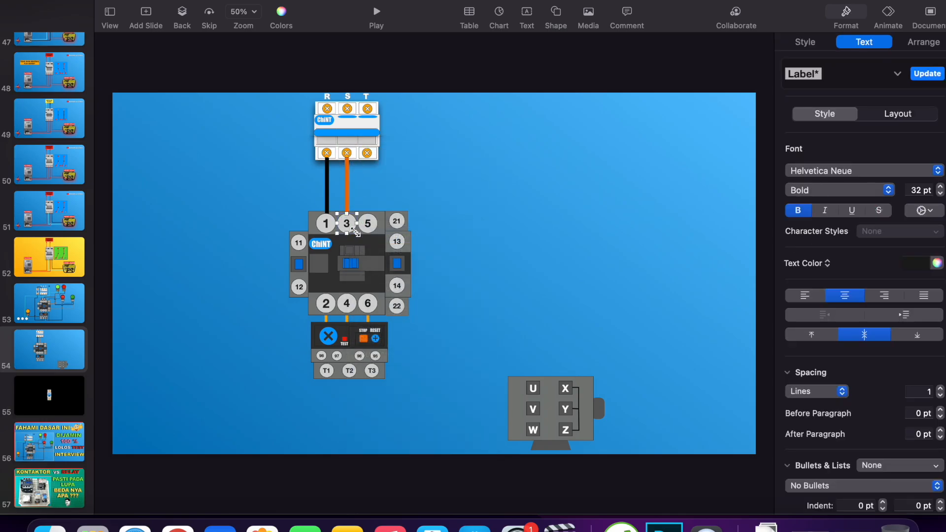
- Duplicate the orange cable between the breaker's T output and contactor terminal 5, and color the copy gray
{"action": "left_click", "coordinate": [348, 184]}
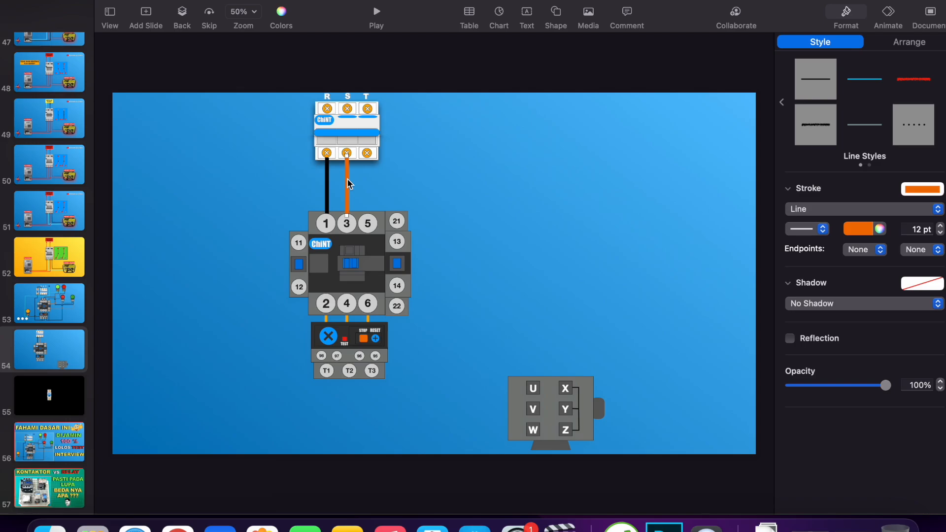
{"action": "left_click_drag", "start_coordinate": [351, 184], "coordinate": [367, 181], "text": "alt"}
{"action": "left_click", "coordinate": [858, 235]}
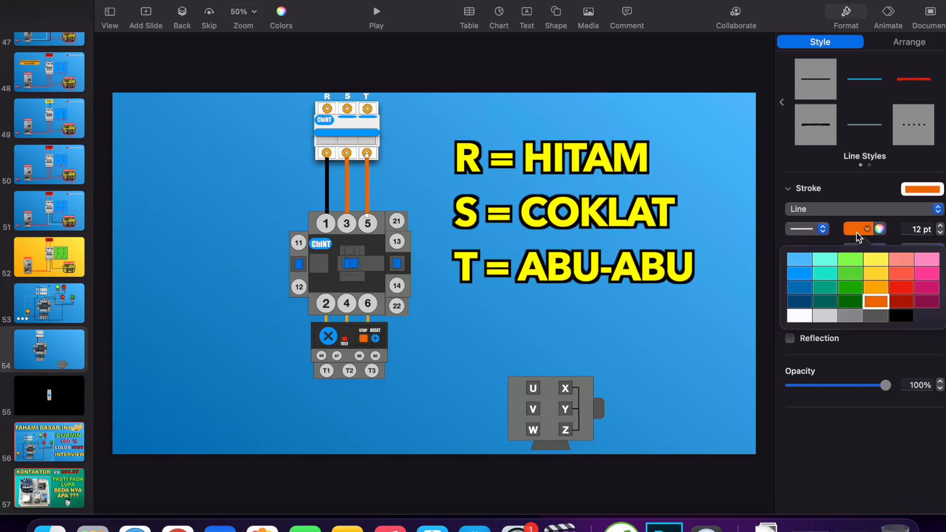
{"action": "left_click", "coordinate": [852, 312]}
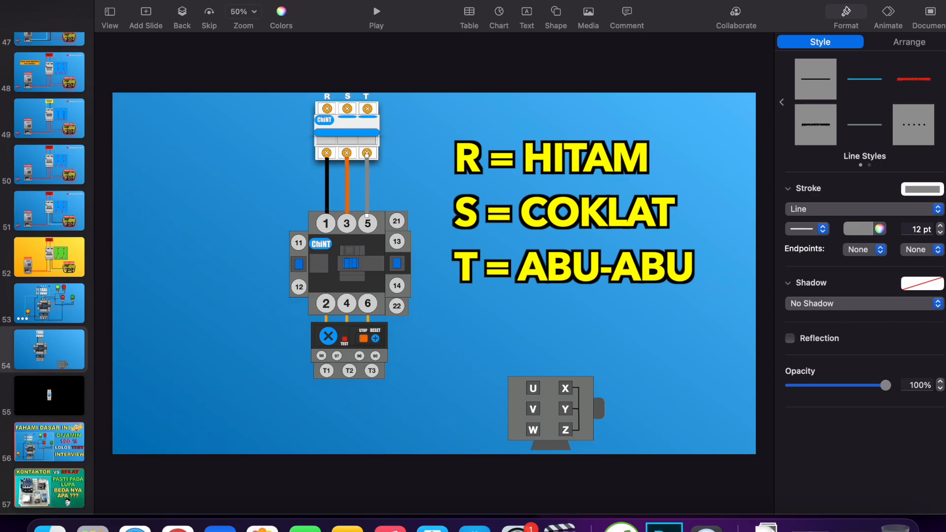
- Draw a pen path from overload relay terminal T1 down and across to motor terminal U, straightening its corner point
{"action": "left_click", "coordinate": [556, 15]}
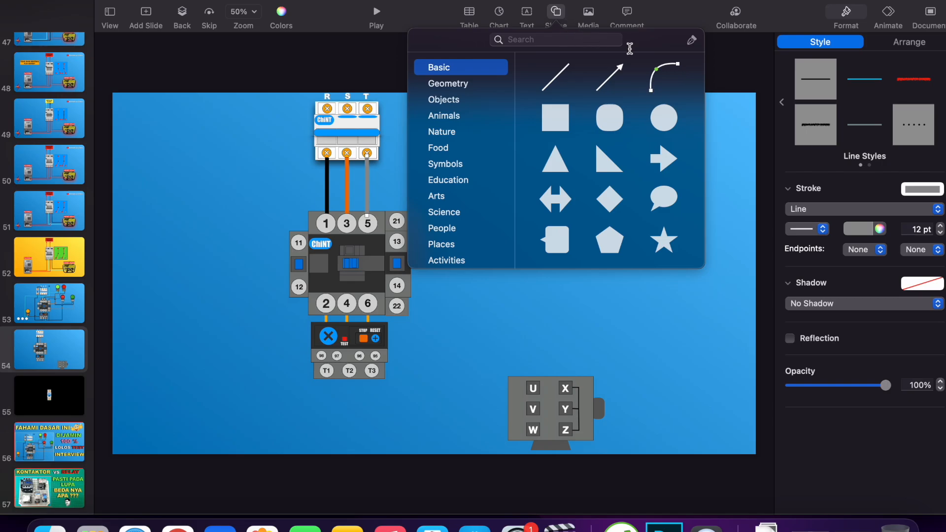
{"action": "left_click", "coordinate": [692, 43]}
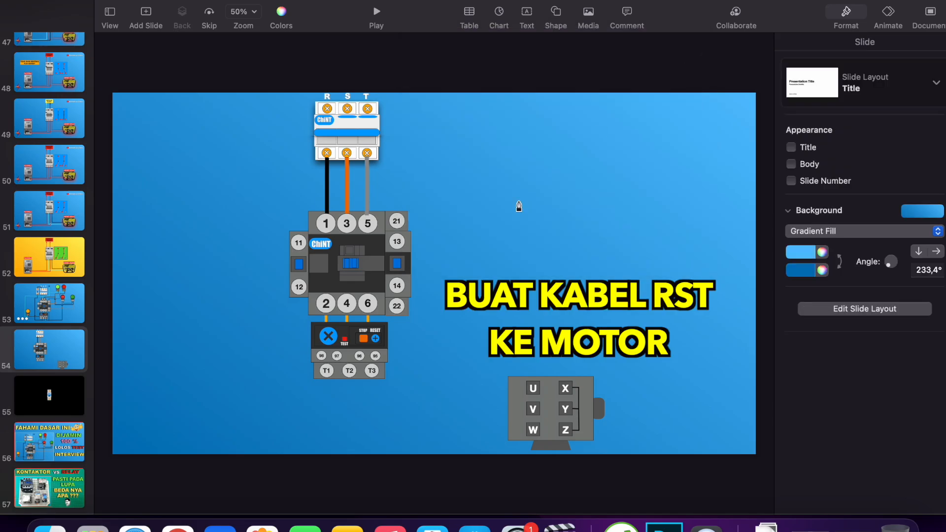
{"action": "left_click", "coordinate": [327, 377]}
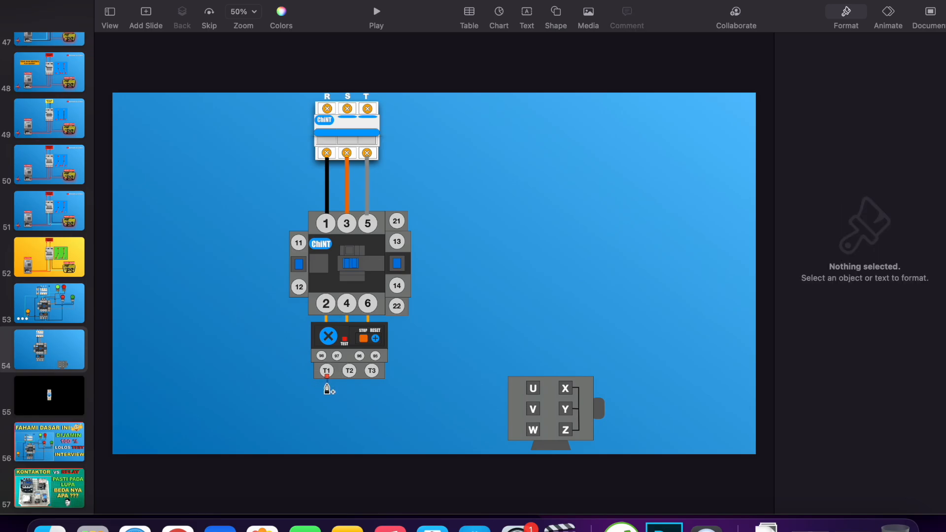
{"action": "left_click", "coordinate": [327, 385]}
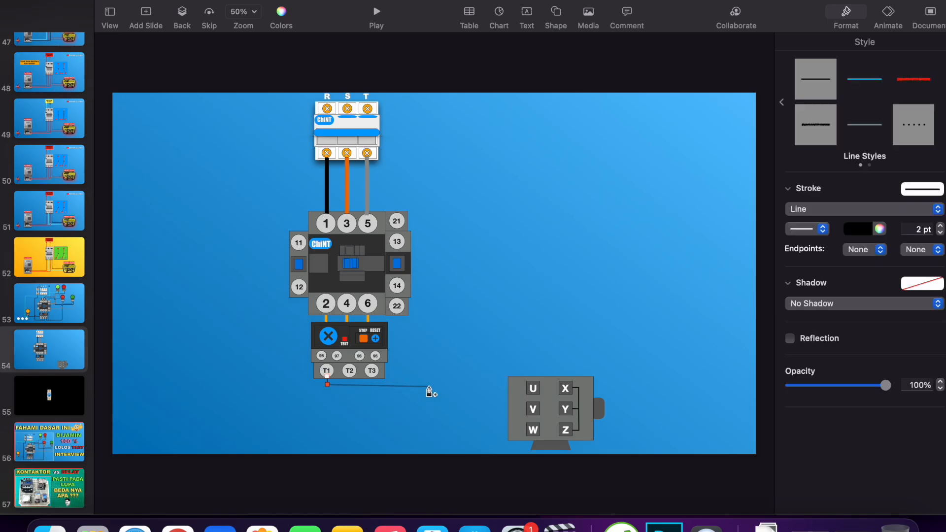
{"action": "left_click", "coordinate": [531, 389]}
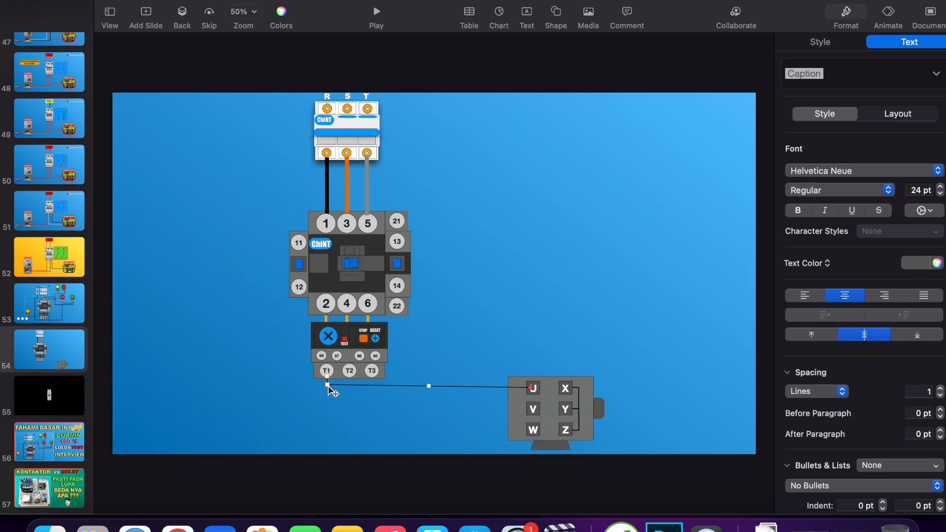
{"action": "left_click_drag", "start_coordinate": [329, 387], "coordinate": [328, 395]}
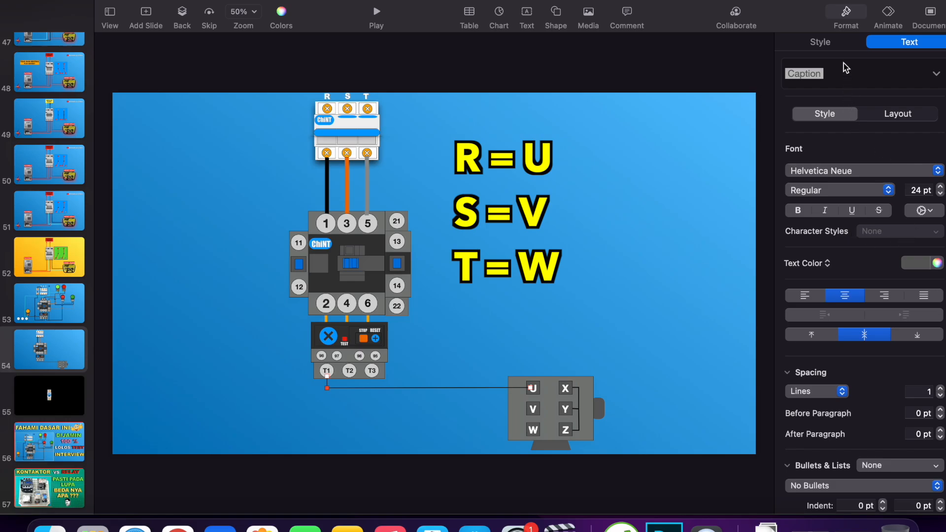
- Set the T1-to-U cable's stroke thickness to 12 pt to match the breaker cables
{"action": "left_click", "coordinate": [830, 44]}
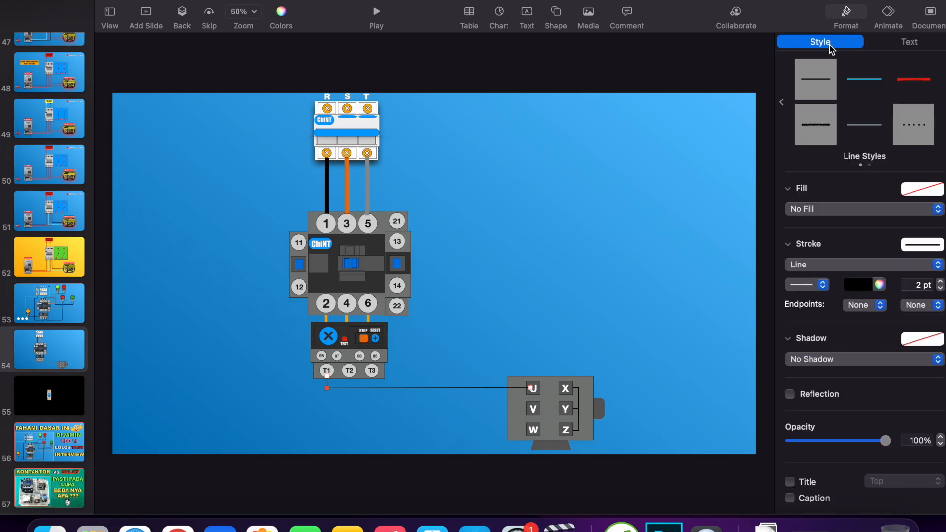
{"action": "left_click", "coordinate": [941, 283]}
{"action": "left_click", "coordinate": [941, 284]}
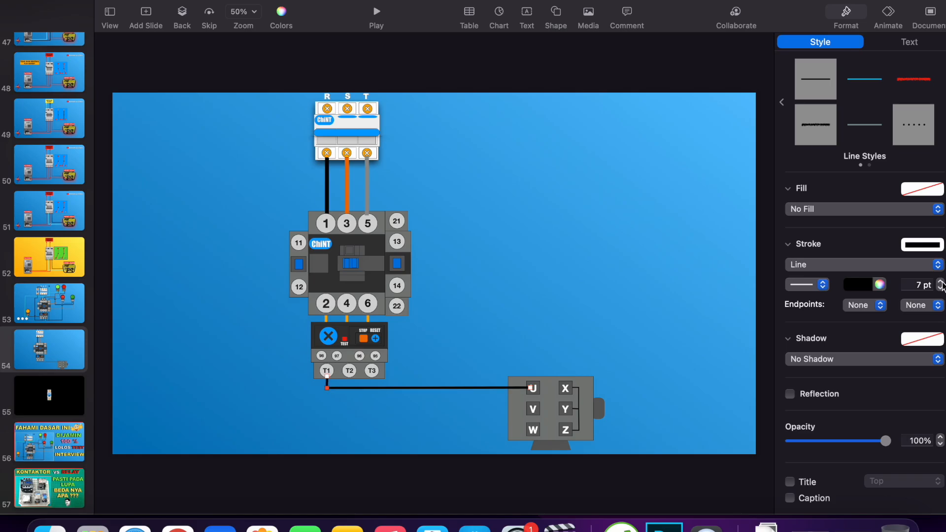
{"action": "left_click", "coordinate": [942, 283]}
{"action": "left_click", "coordinate": [941, 283]}
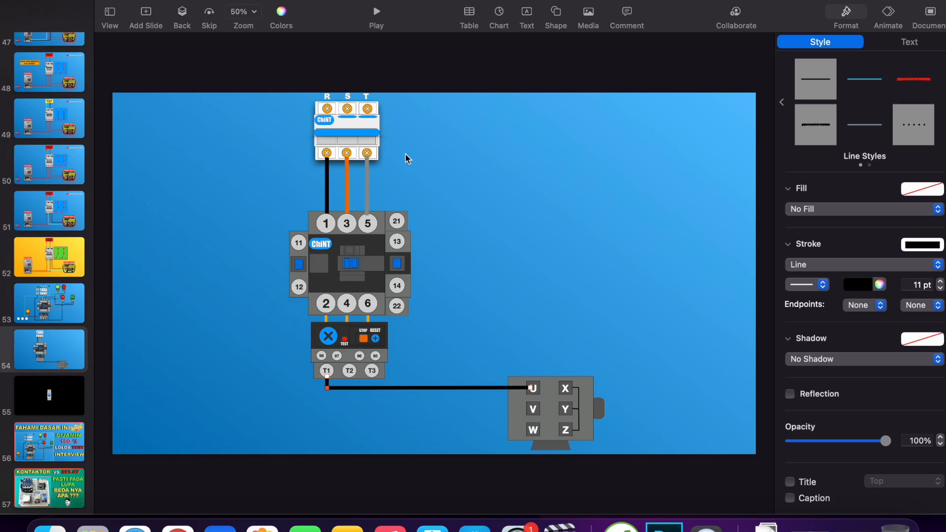
{"action": "left_click", "coordinate": [369, 172]}
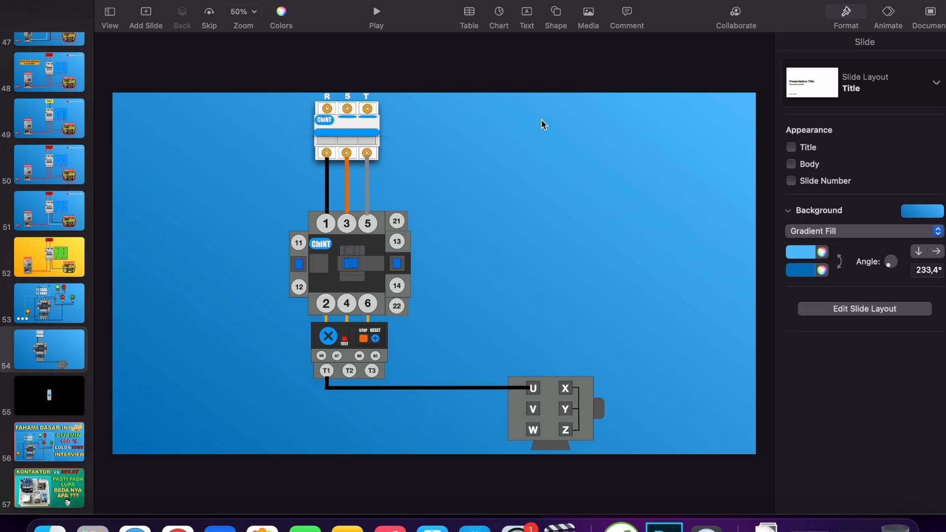
{"action": "left_click", "coordinate": [366, 192]}
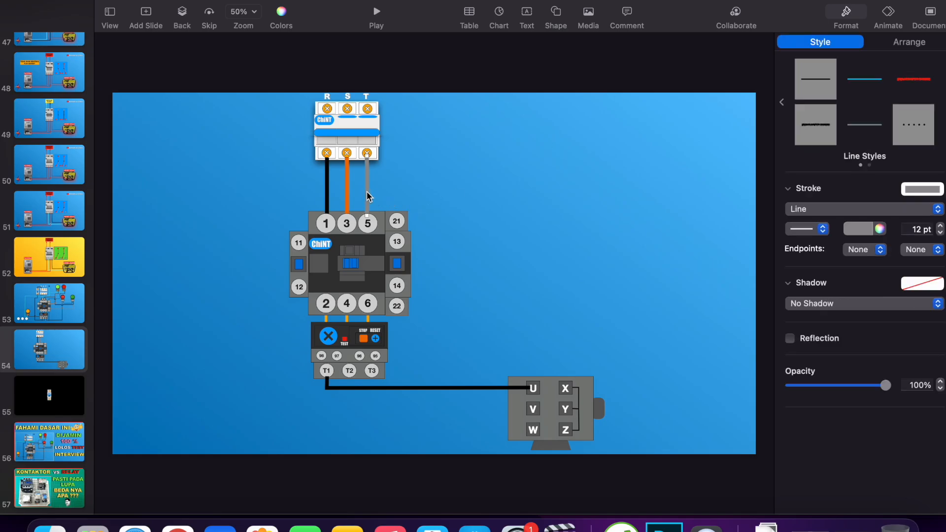
{"action": "left_click", "coordinate": [458, 388]}
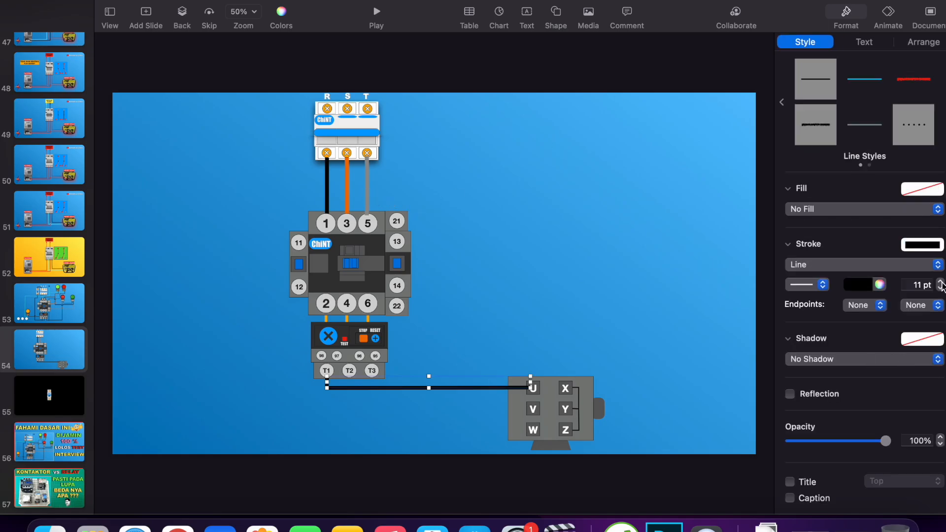
{"action": "left_click", "coordinate": [941, 283]}
- Duplicate the T1-to-U cable below it and edit the copy's points so it runs from T2 to motor terminal V
{"action": "left_click", "coordinate": [445, 354]}
{"action": "left_click", "coordinate": [443, 387]}
{"action": "left_click_drag", "start_coordinate": [445, 392], "coordinate": [442, 410]}
{"action": "right_click", "coordinate": [384, 415]}
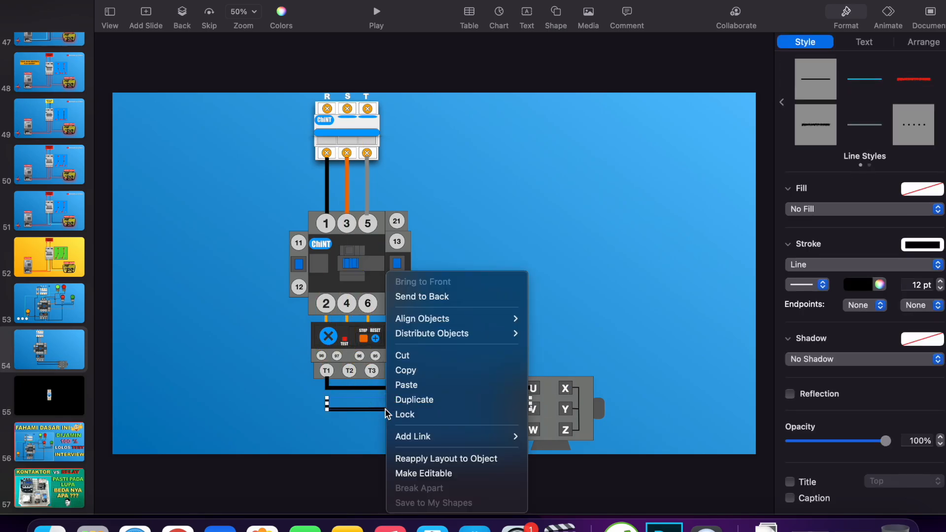
{"action": "left_click", "coordinate": [425, 475]}
{"action": "left_click_drag", "start_coordinate": [331, 409], "coordinate": [348, 375]}
{"action": "left_click_drag", "start_coordinate": [348, 412], "coordinate": [348, 411]}
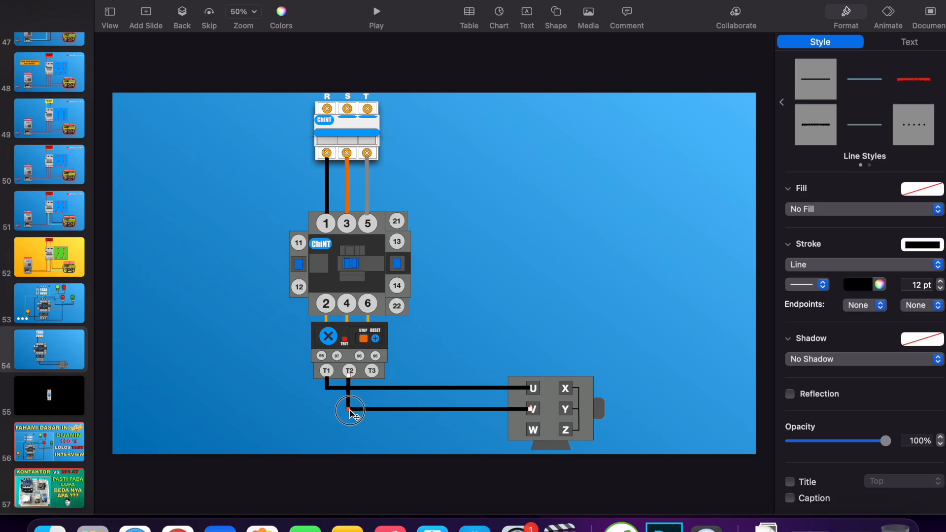
{"action": "left_click", "coordinate": [348, 411]}
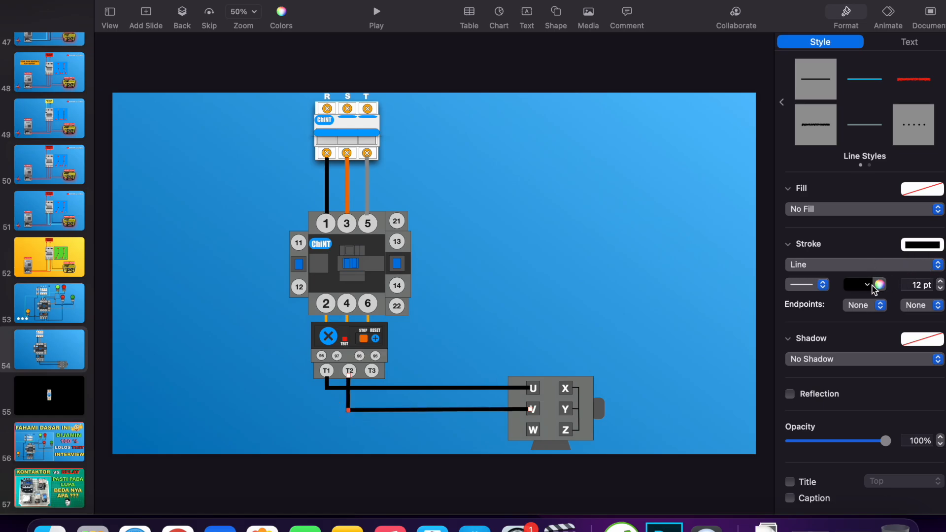
- Color the T2-to-V cable orange and reselect the whole cable
{"action": "left_click", "coordinate": [858, 285]}
{"action": "left_click", "coordinate": [883, 353]}
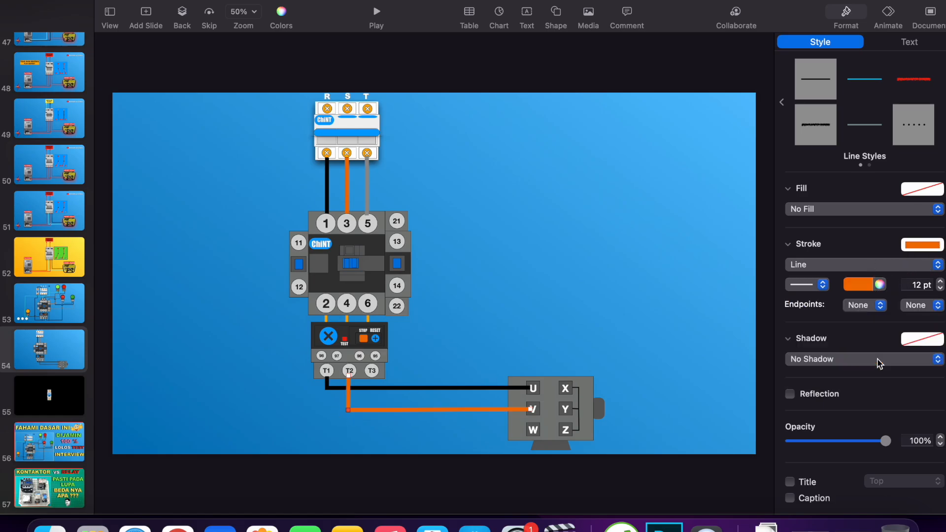
{"action": "left_click", "coordinate": [505, 327]}
{"action": "left_click", "coordinate": [438, 409]}
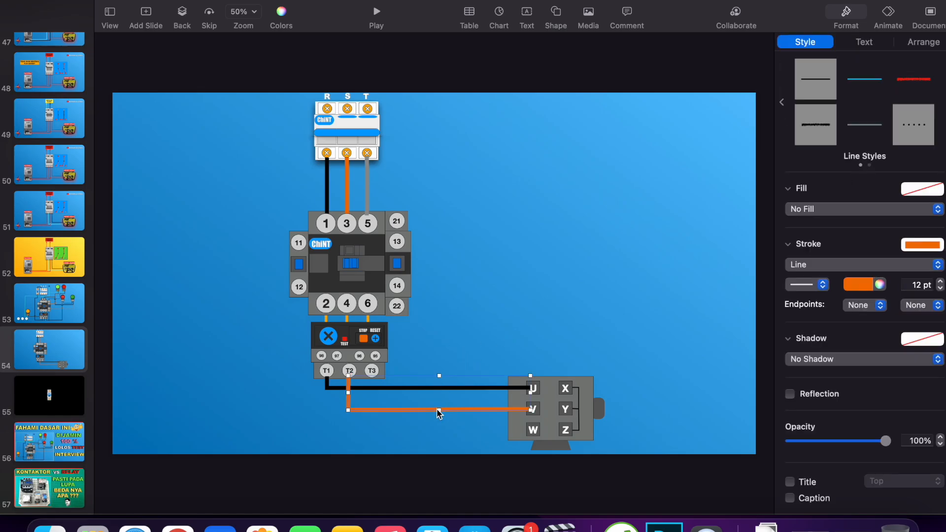
- Duplicate the orange T2-to-V cable below it and edit the copy's points so it runs from T3 to motor terminal W
{"action": "left_click_drag", "start_coordinate": [436, 409], "coordinate": [435, 432]}
{"action": "right_click", "coordinate": [357, 429]}
{"action": "left_click", "coordinate": [387, 472]}
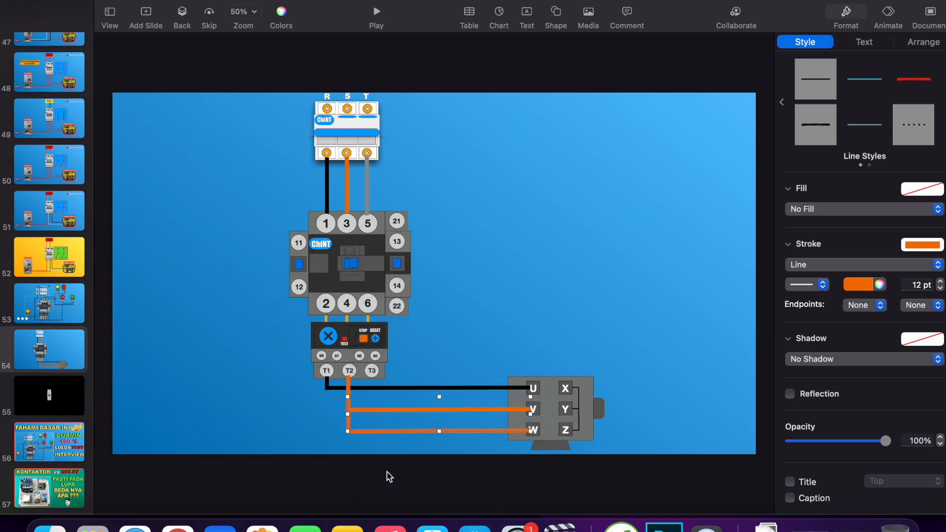
{"action": "left_click_drag", "start_coordinate": [349, 431], "coordinate": [374, 431]}
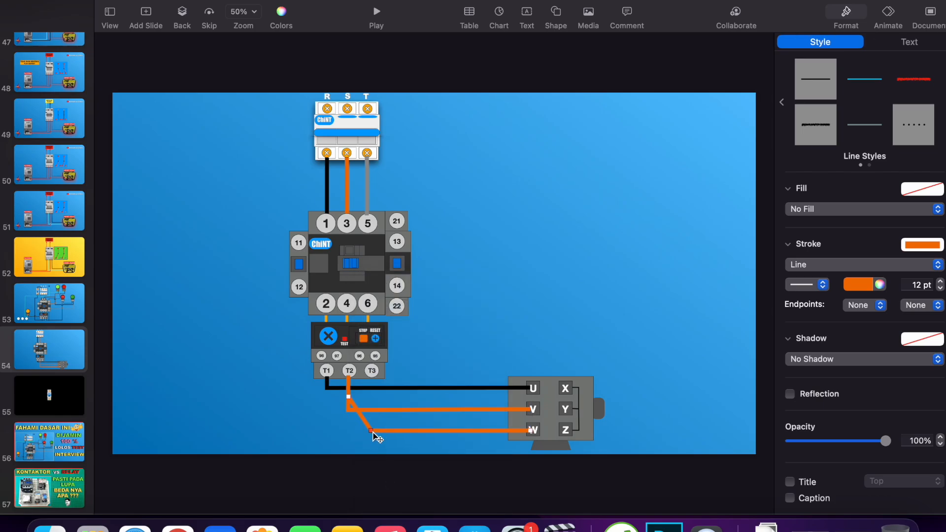
{"action": "left_click_drag", "start_coordinate": [349, 397], "coordinate": [371, 377]}
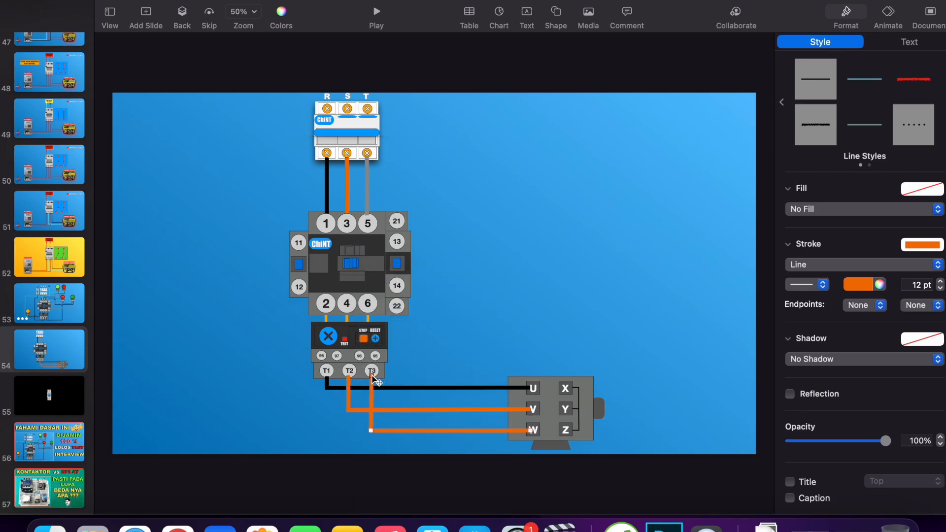
- Color the T3-to-W cable gray and deselect it
{"action": "left_click", "coordinate": [861, 285]}
{"action": "left_click", "coordinate": [873, 373]}
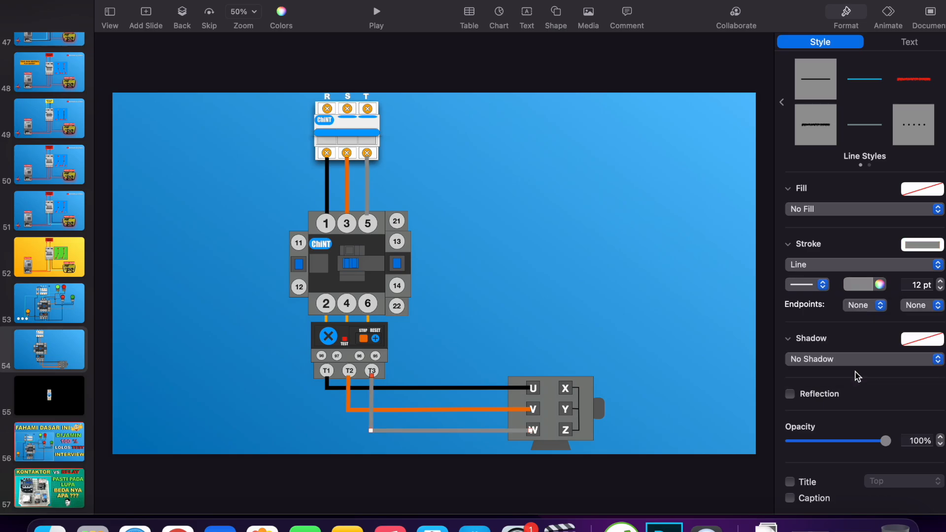
{"action": "left_click", "coordinate": [550, 295]}
- Bring the overload relay's T3, T2 and T1 terminal labels to the front, above the cables
{"action": "right_click", "coordinate": [377, 375]}
{"action": "left_click", "coordinate": [350, 369]}
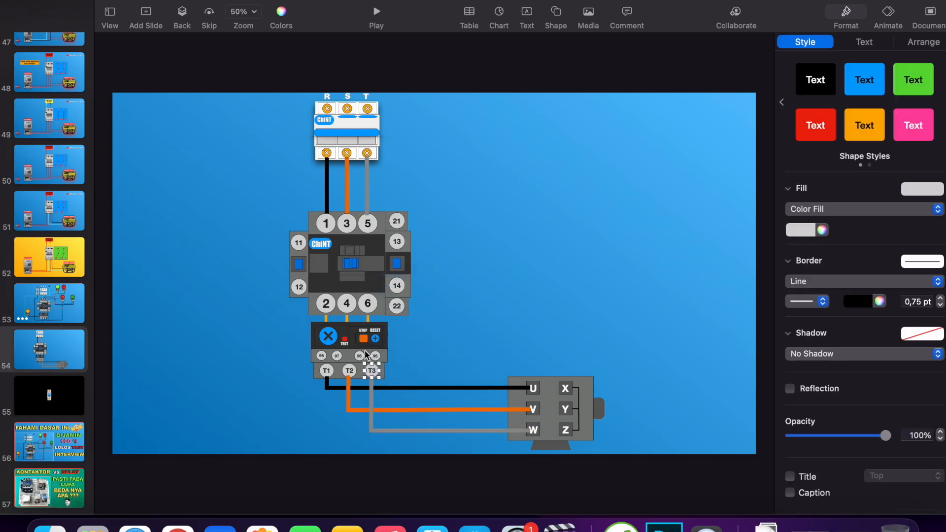
{"action": "right_click", "coordinate": [350, 368]}
{"action": "left_click", "coordinate": [389, 281]}
{"action": "left_click", "coordinate": [327, 371]}
{"action": "right_click", "coordinate": [327, 370]}
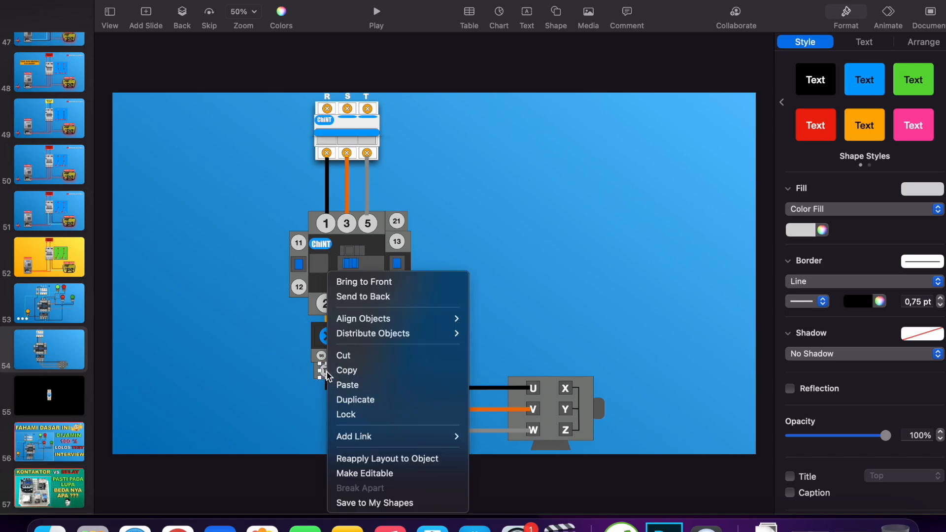
{"action": "left_click", "coordinate": [375, 280]}
- Bring the motor's U, V and W terminal labels to the front so they cover the cable ends
{"action": "right_click", "coordinate": [539, 394]}
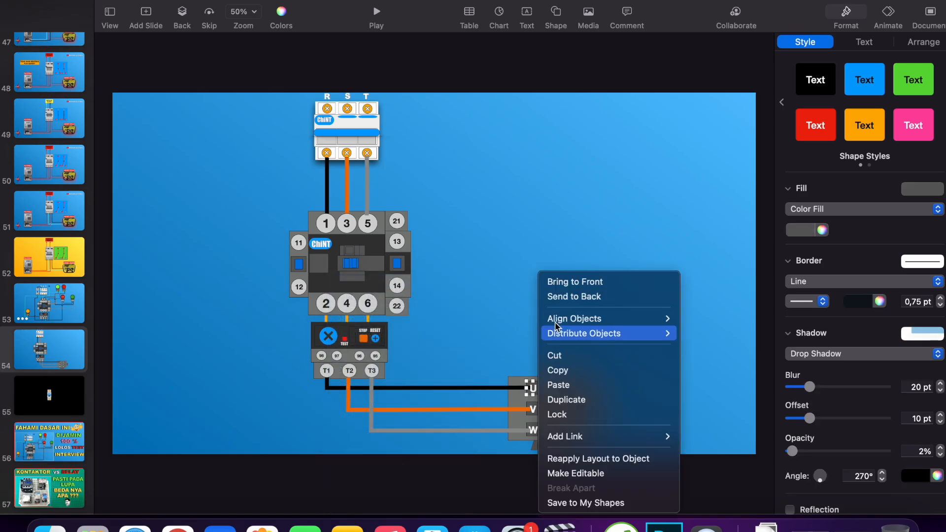
{"action": "left_click", "coordinate": [566, 282]}
{"action": "left_click", "coordinate": [532, 410]}
{"action": "right_click", "coordinate": [533, 410]}
{"action": "left_click", "coordinate": [494, 422]}
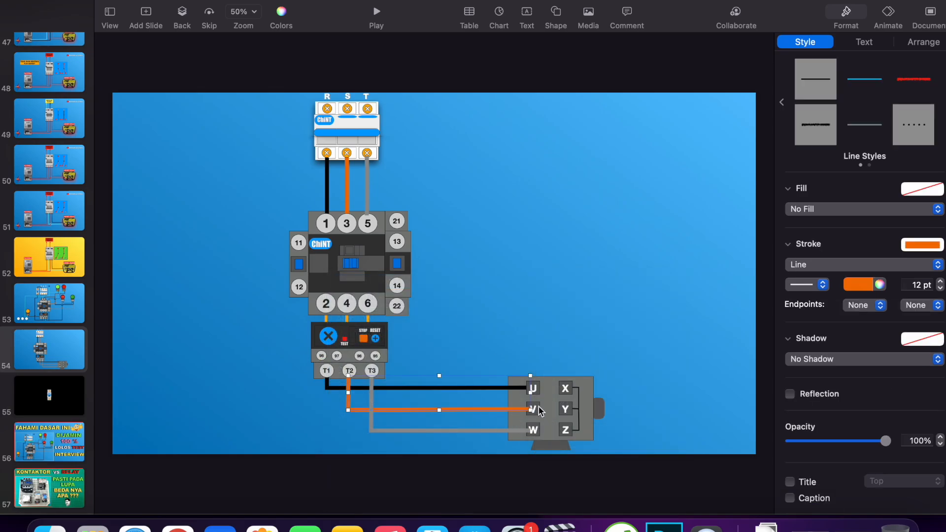
{"action": "left_click", "coordinate": [536, 410]}
{"action": "right_click", "coordinate": [536, 411]}
{"action": "left_click", "coordinate": [571, 282]}
{"action": "left_click", "coordinate": [532, 430]}
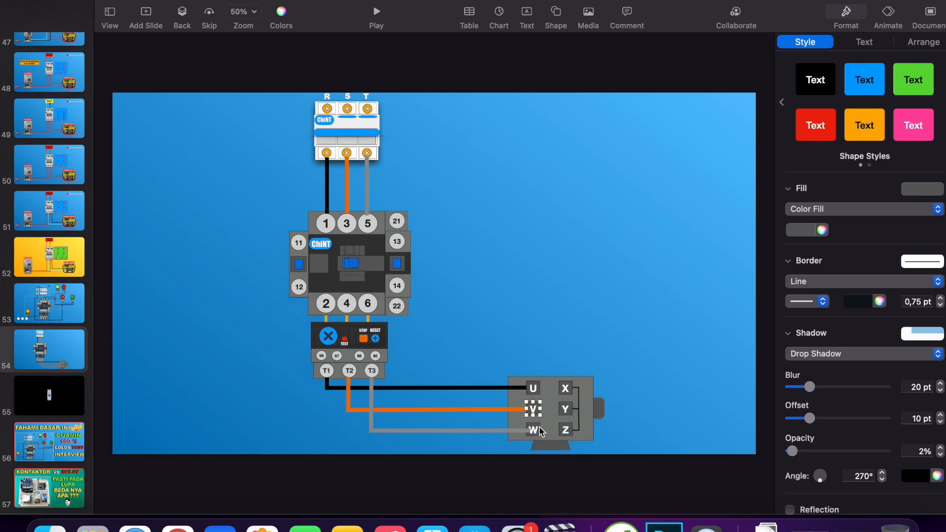
{"action": "right_click", "coordinate": [533, 429]}
{"action": "left_click", "coordinate": [569, 284]}
{"action": "left_click", "coordinate": [463, 266]}
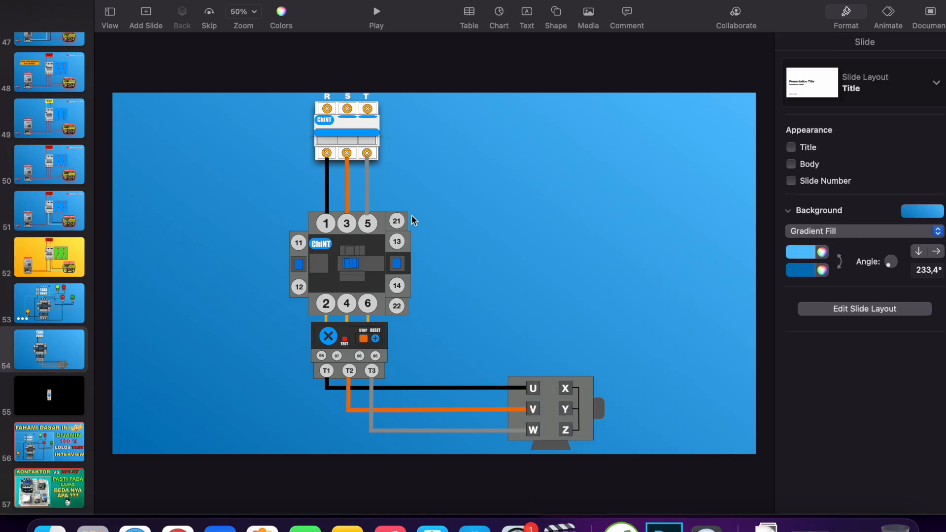
- Add a Wipe build-in from the top to the three cables between the breaker and the contactor
{"action": "left_click", "coordinate": [328, 183]}
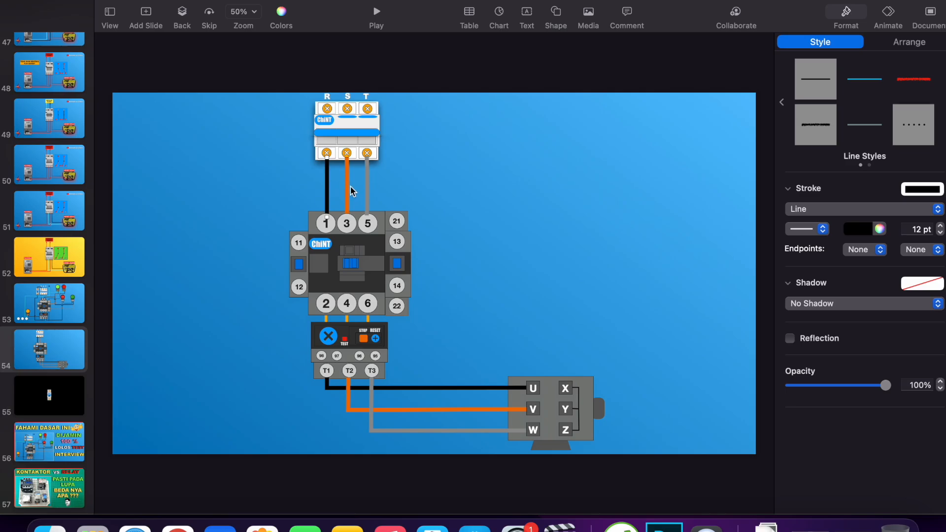
{"action": "left_click", "coordinate": [349, 189], "text": "shift"}
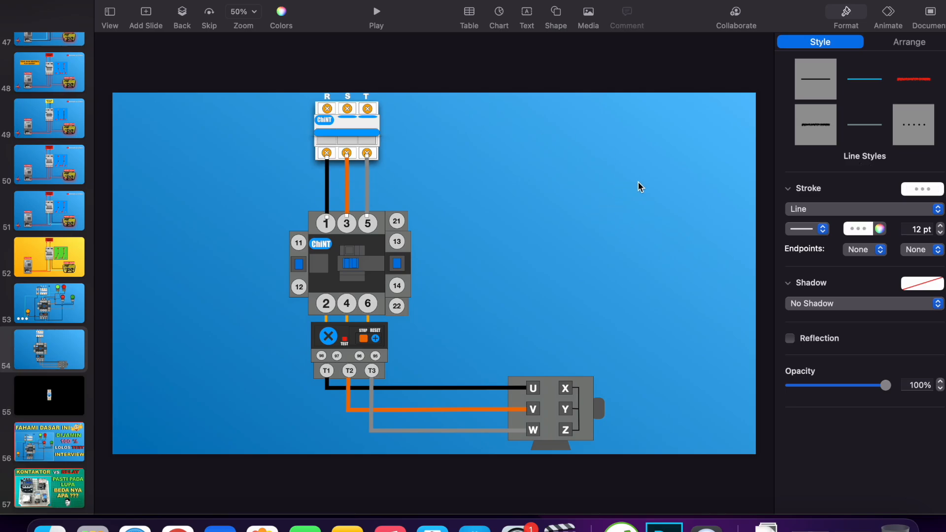
{"action": "left_click", "coordinate": [887, 18]}
{"action": "left_click", "coordinate": [874, 90]}
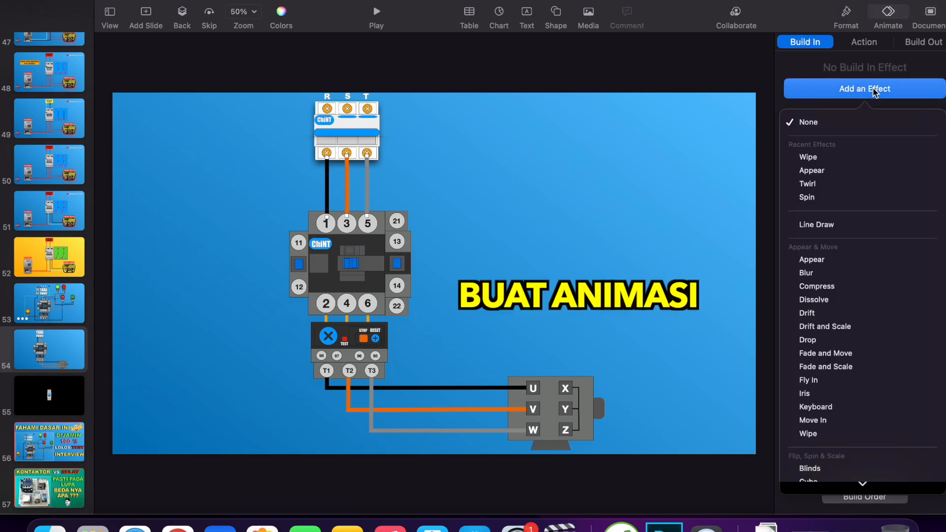
{"action": "left_click", "coordinate": [847, 157]}
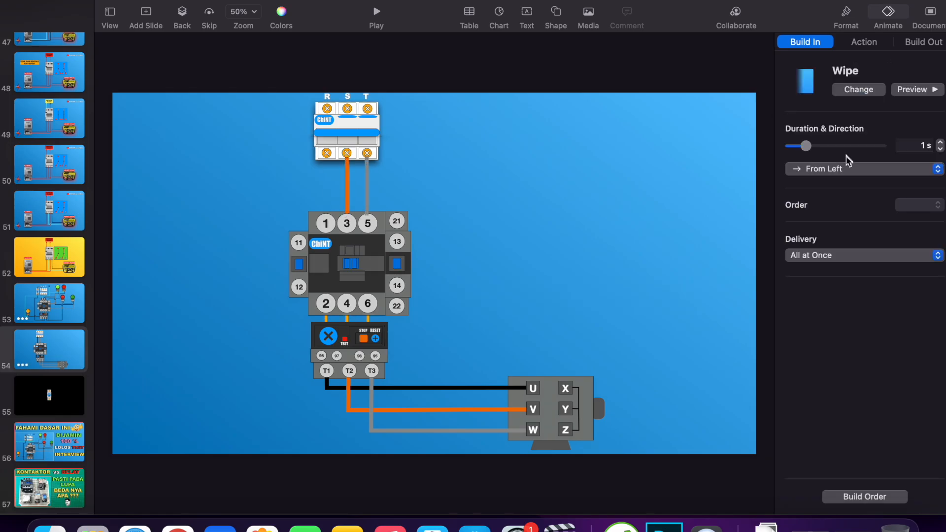
{"action": "left_click", "coordinate": [846, 168]}
{"action": "left_click", "coordinate": [836, 205]}
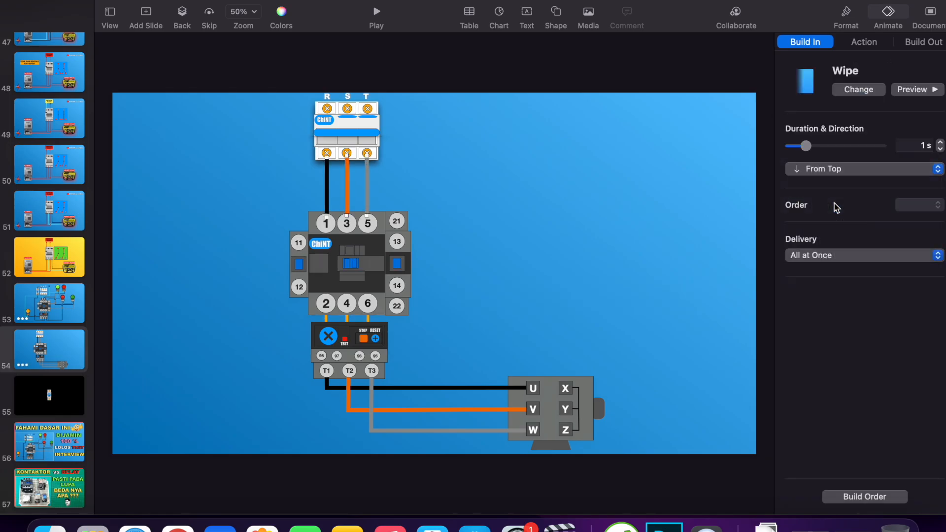
- Set the gray and black breaker cable builds to start With Build 1, and preview the animation
{"action": "left_click", "coordinate": [860, 496]}
{"action": "left_click", "coordinate": [83, 266]}
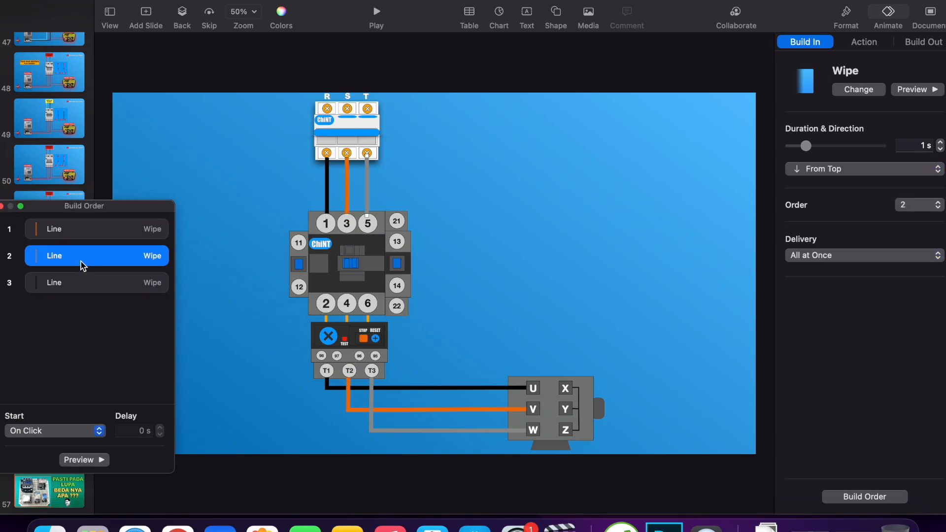
{"action": "left_click", "coordinate": [78, 430]}
{"action": "left_click", "coordinate": [78, 446]}
{"action": "left_click", "coordinate": [80, 284]}
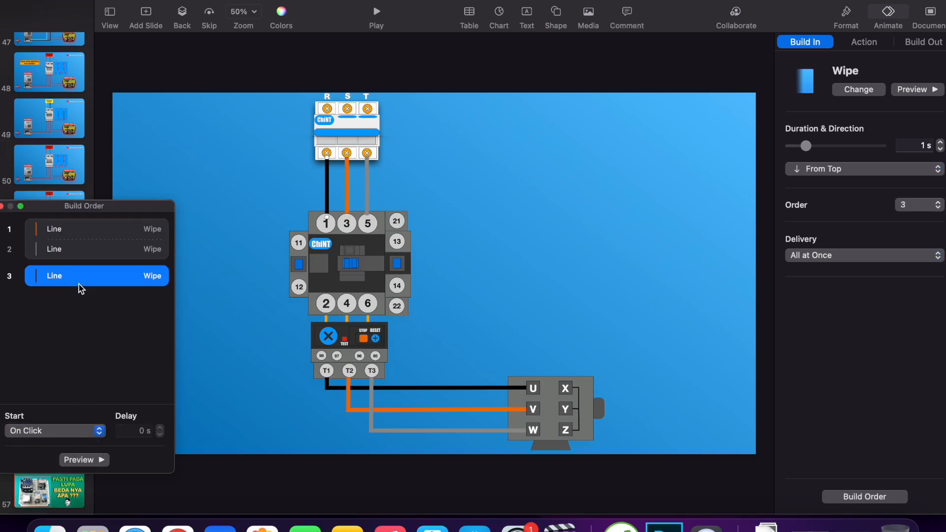
{"action": "left_click", "coordinate": [66, 431]}
{"action": "left_click", "coordinate": [64, 445]}
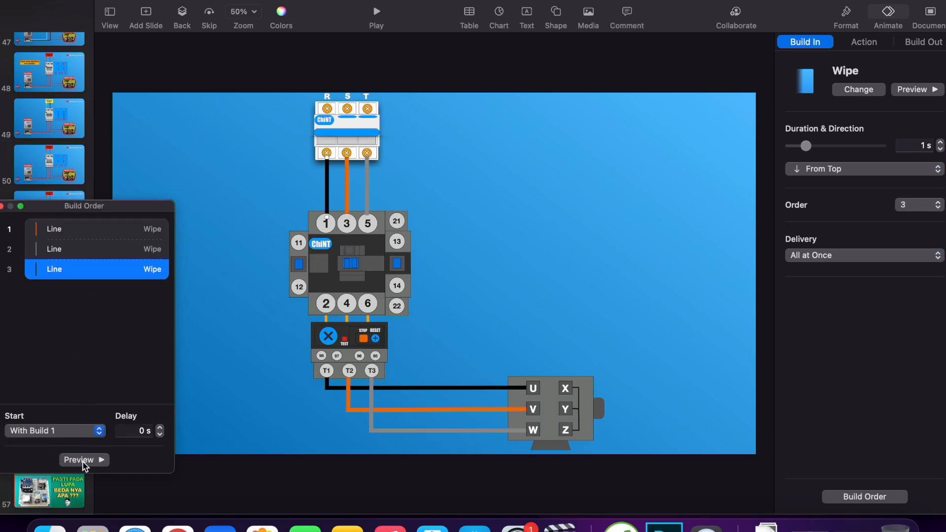
{"action": "left_click", "coordinate": [83, 460]}
- Add a Wipe build-in from the left to the three cables between the overload relay and the motor
{"action": "left_click", "coordinate": [394, 389]}
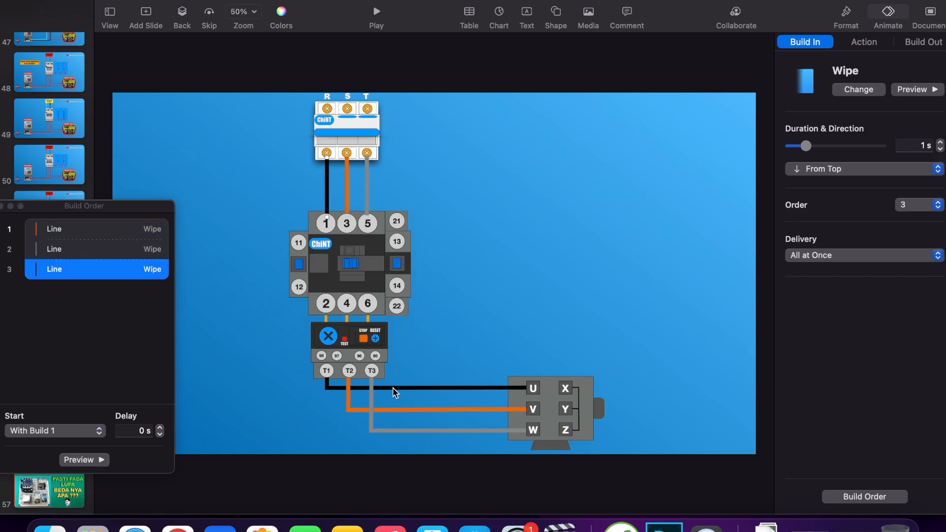
{"action": "left_click", "coordinate": [349, 399], "text": "shift"}
{"action": "left_click", "coordinate": [372, 423], "text": "shift"}
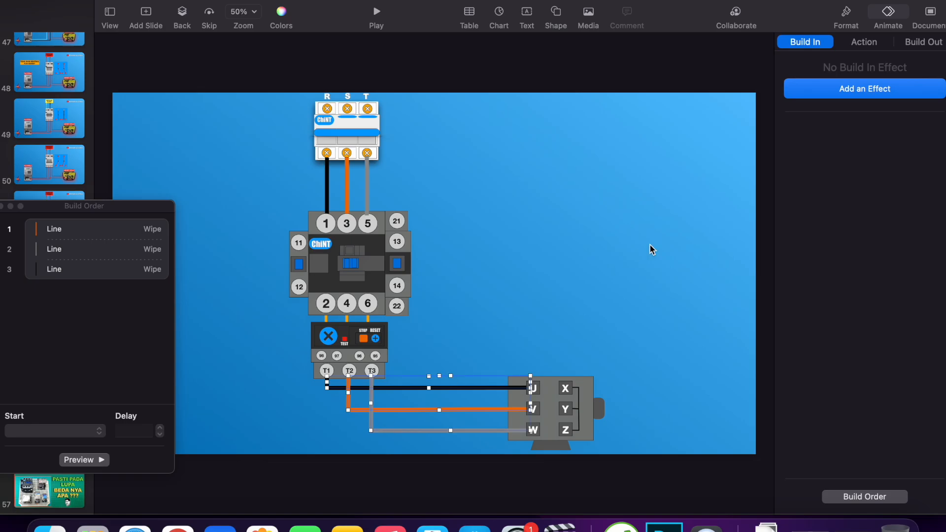
{"action": "left_click", "coordinate": [836, 93]}
{"action": "left_click", "coordinate": [833, 160]}
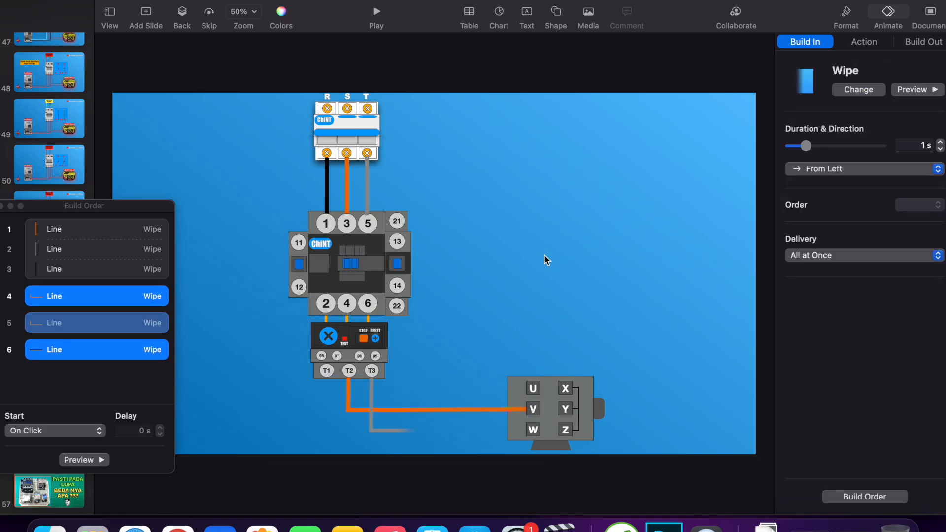
{"action": "left_click", "coordinate": [821, 176]}
{"action": "left_click", "coordinate": [820, 205]}
{"action": "left_click", "coordinate": [819, 176]}
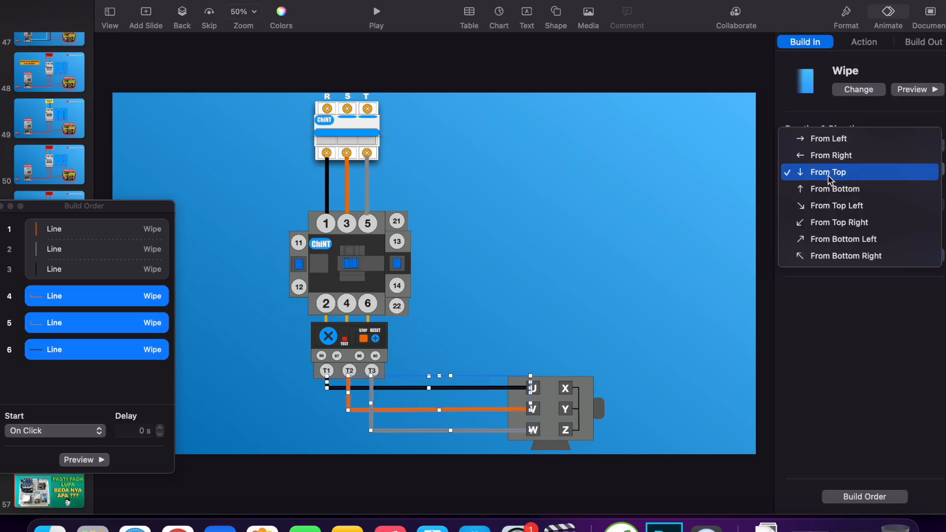
{"action": "left_click", "coordinate": [827, 143]}
- Set the gray and black motor cable builds to start With Build 4, preview them and close the build order
{"action": "left_click", "coordinate": [125, 322]}
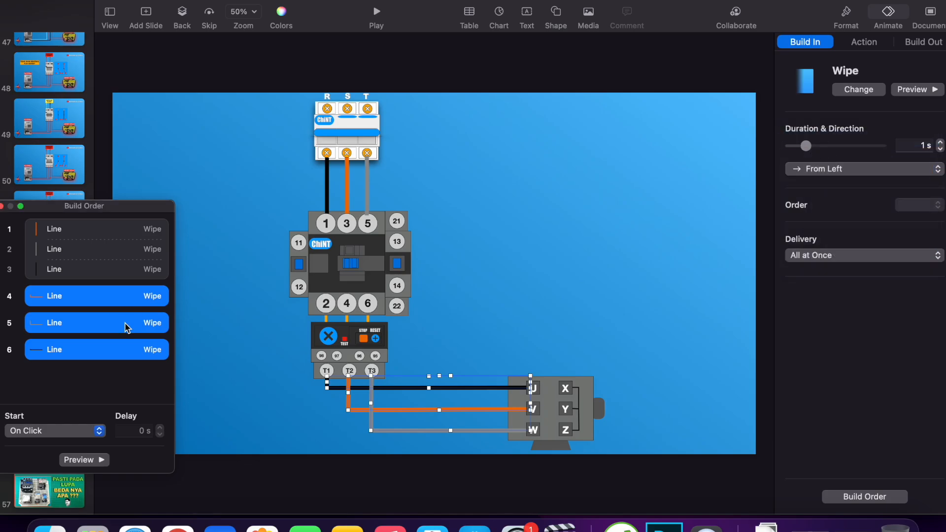
{"action": "left_click", "coordinate": [90, 432]}
{"action": "left_click", "coordinate": [86, 446]}
{"action": "left_click", "coordinate": [80, 350]}
{"action": "left_click", "coordinate": [74, 432]}
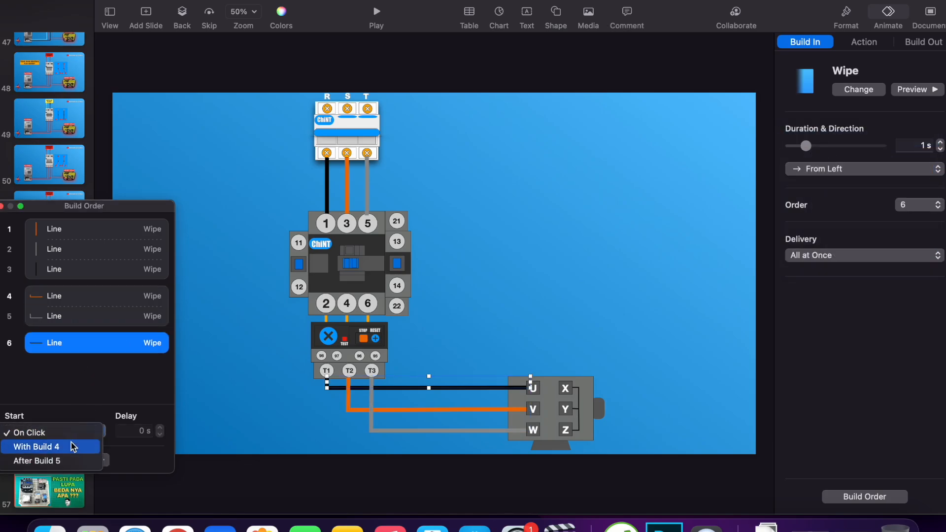
{"action": "left_click", "coordinate": [73, 447]}
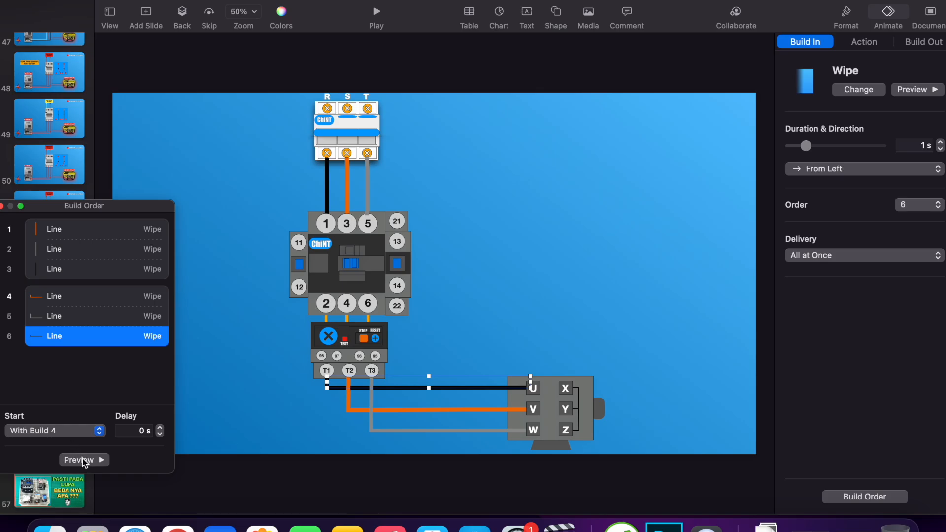
{"action": "left_click", "coordinate": [83, 460]}
{"action": "left_click", "coordinate": [2, 207]}
- Duplicate slide 54 and delete all six cable builds from the copy
{"action": "left_click", "coordinate": [69, 356]}
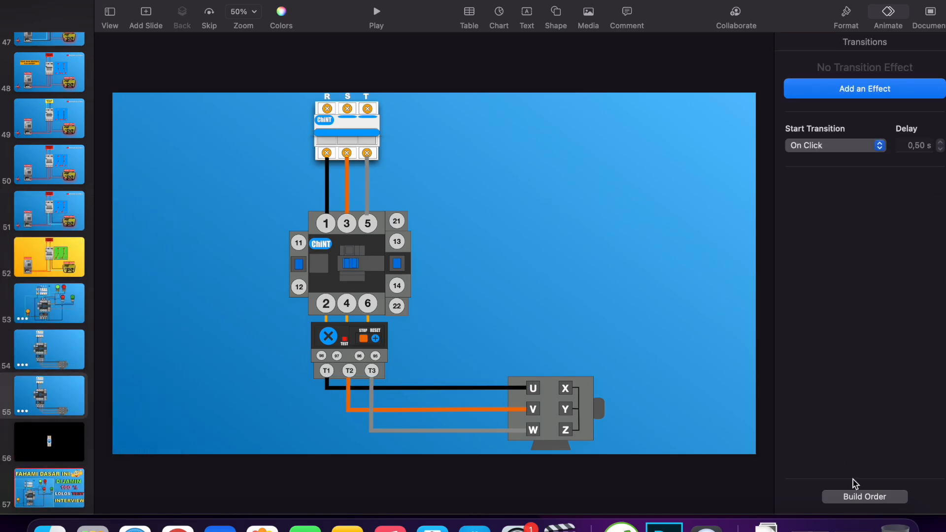
{"action": "left_click", "coordinate": [861, 499]}
{"action": "left_click", "coordinate": [74, 237]}
{"action": "left_click", "coordinate": [74, 271], "text": "shift"}
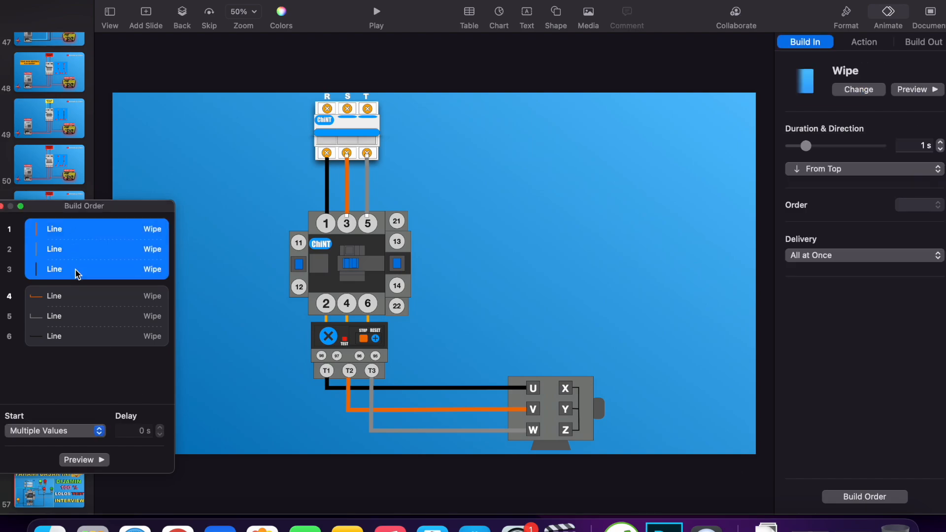
{"action": "left_click", "coordinate": [76, 302], "text": "shift"}
{"action": "left_click", "coordinate": [76, 318], "text": "shift"}
{"action": "left_click", "coordinate": [76, 339], "text": "shift"}
{"action": "key", "text": "Delete"}
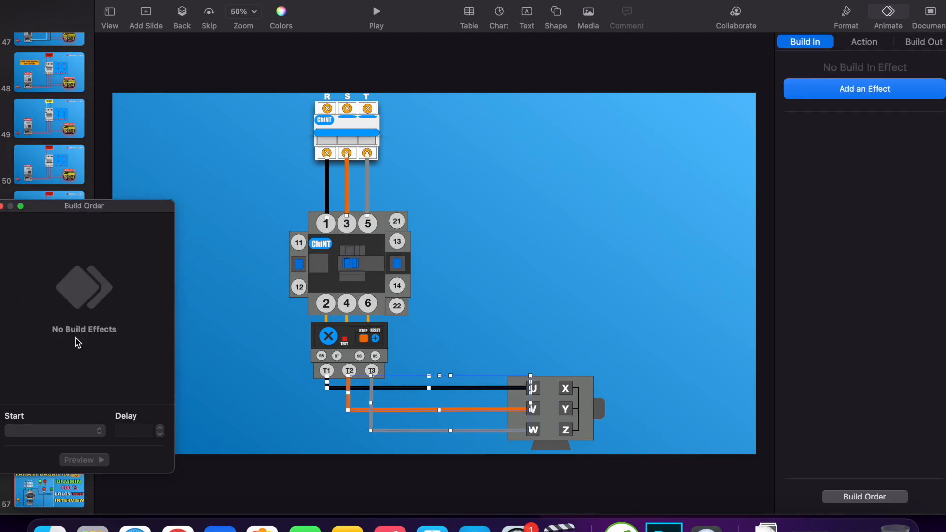
{"action": "left_click", "coordinate": [2, 207]}
- On slide 55, recolor all six breaker and motor cables red
{"action": "left_click", "coordinate": [57, 355]}
{"action": "left_click", "coordinate": [58, 400]}
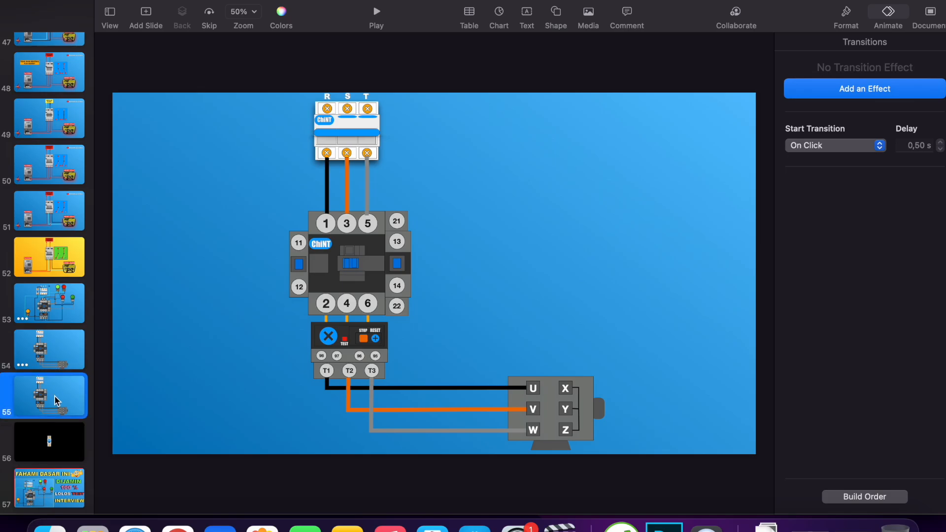
{"action": "left_click", "coordinate": [329, 186]}
{"action": "left_click", "coordinate": [347, 196], "text": "shift"}
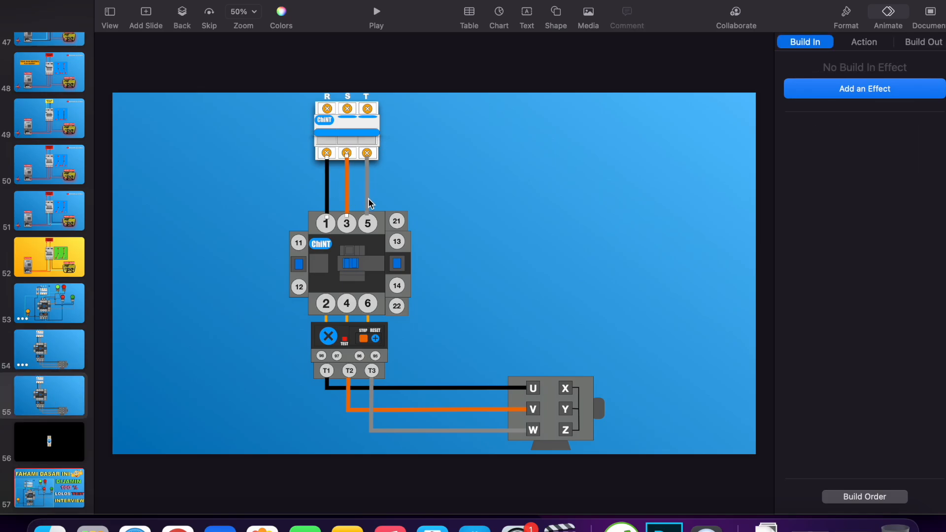
{"action": "left_click", "coordinate": [332, 388]}
{"action": "left_click", "coordinate": [349, 408], "text": "shift"}
{"action": "left_click", "coordinate": [371, 430], "text": "shift"}
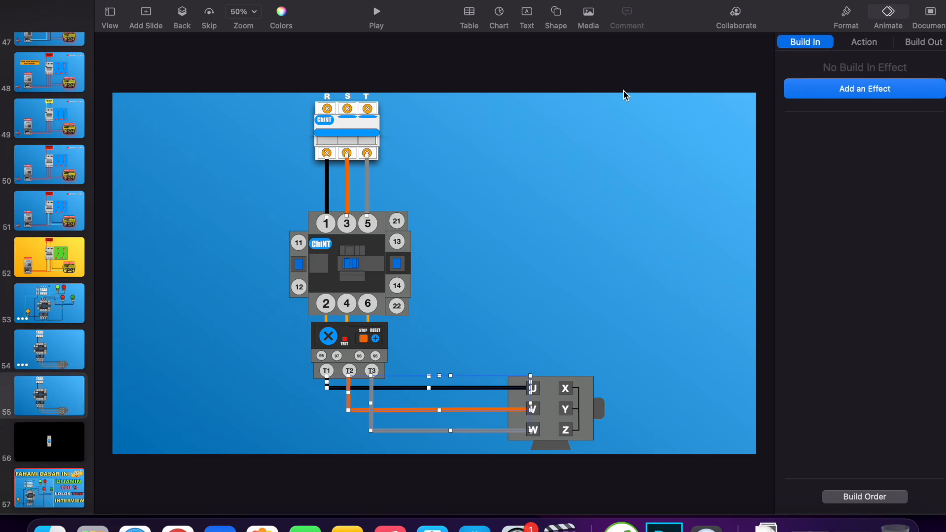
{"action": "left_click", "coordinate": [845, 17]}
{"action": "left_click", "coordinate": [867, 230]}
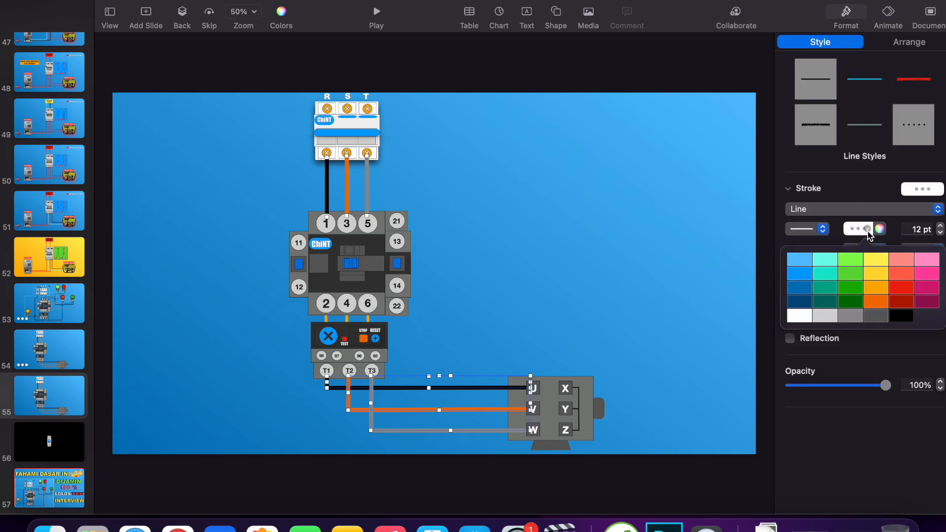
{"action": "left_click", "coordinate": [901, 291]}
{"action": "left_click", "coordinate": [656, 298]}
- Fill the motor's terminal box with light red and deselect it
{"action": "left_click", "coordinate": [583, 399]}
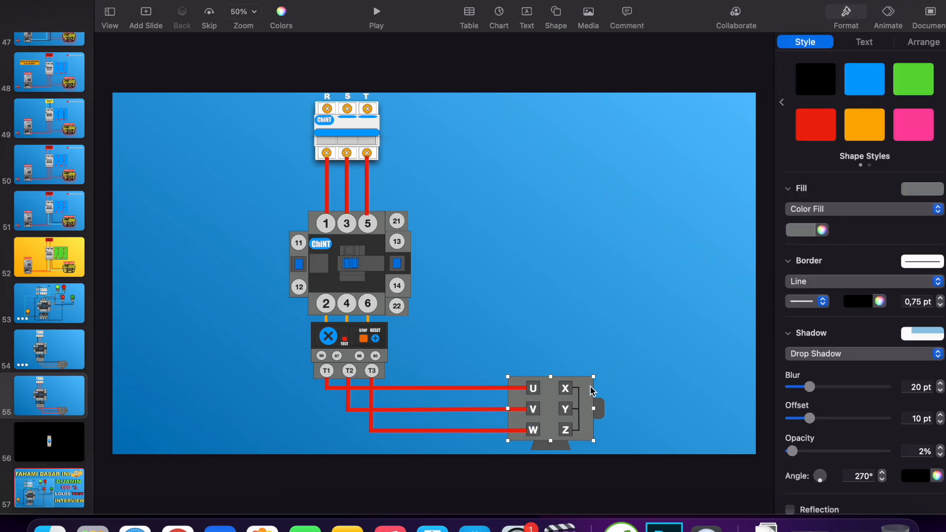
{"action": "left_click", "coordinate": [805, 232]}
{"action": "left_click", "coordinate": [843, 279]}
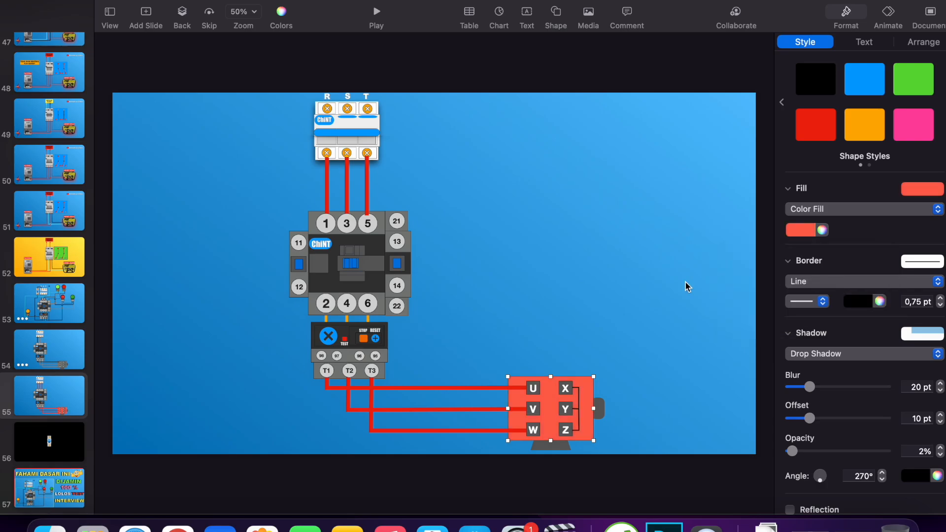
{"action": "left_click", "coordinate": [597, 306]}
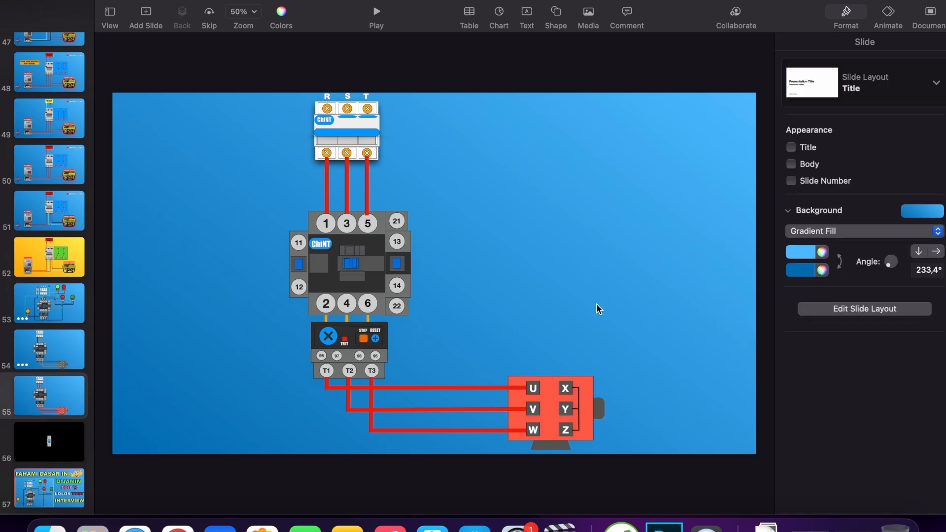
- Fill the contactor's central body on slide 55 with orange and deselect it
{"action": "left_click", "coordinate": [374, 286]}
{"action": "left_click", "coordinate": [857, 135]}
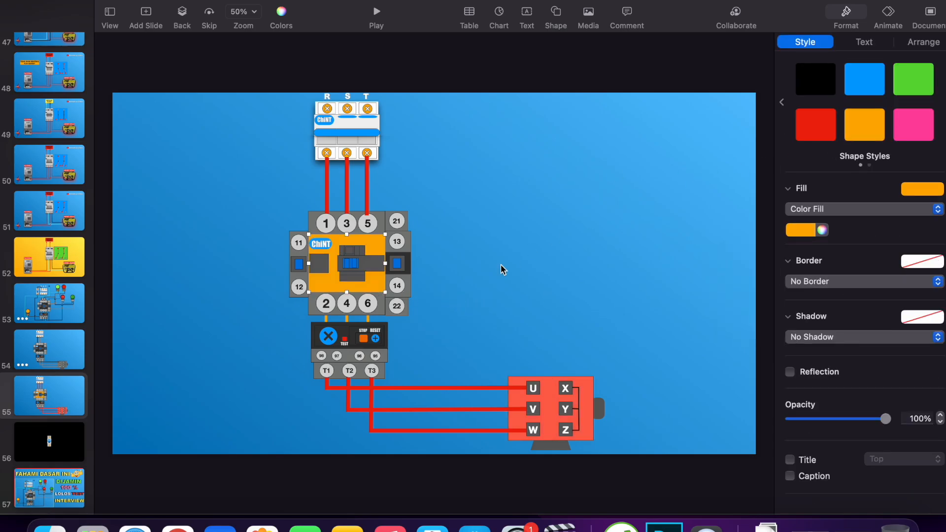
{"action": "left_click", "coordinate": [229, 285]}
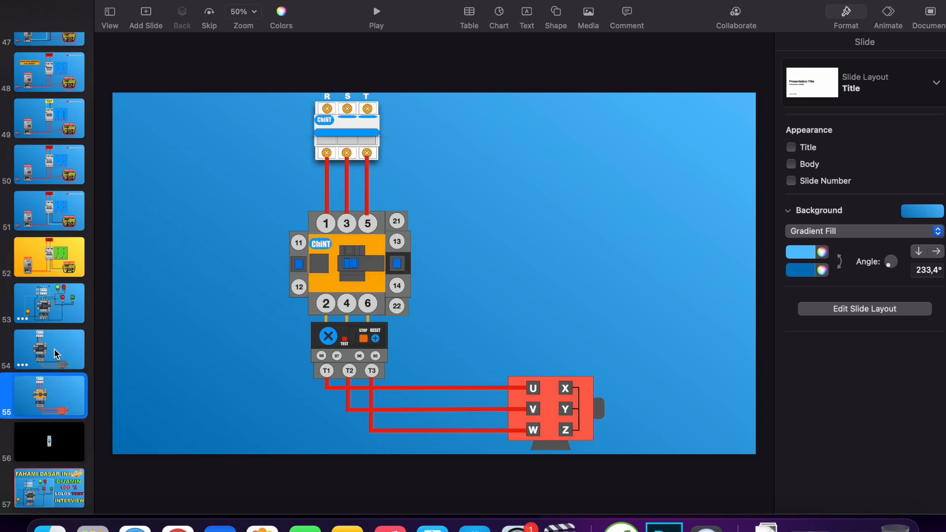
- Play the slideshow from slide 54, advancing through the breaker and motor cable builds to the energized slide 55
{"action": "left_click", "coordinate": [69, 397]}
{"action": "left_click", "coordinate": [58, 354]}
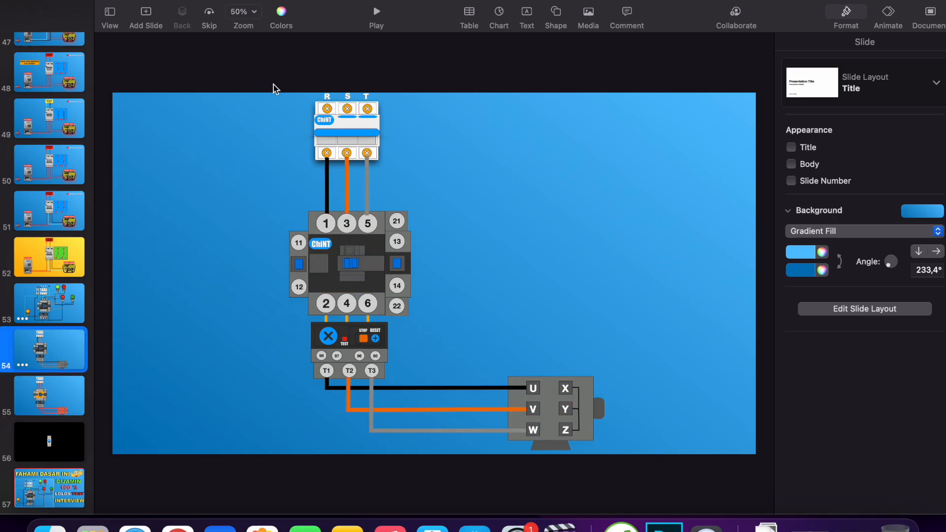
{"action": "left_click", "coordinate": [379, 19]}
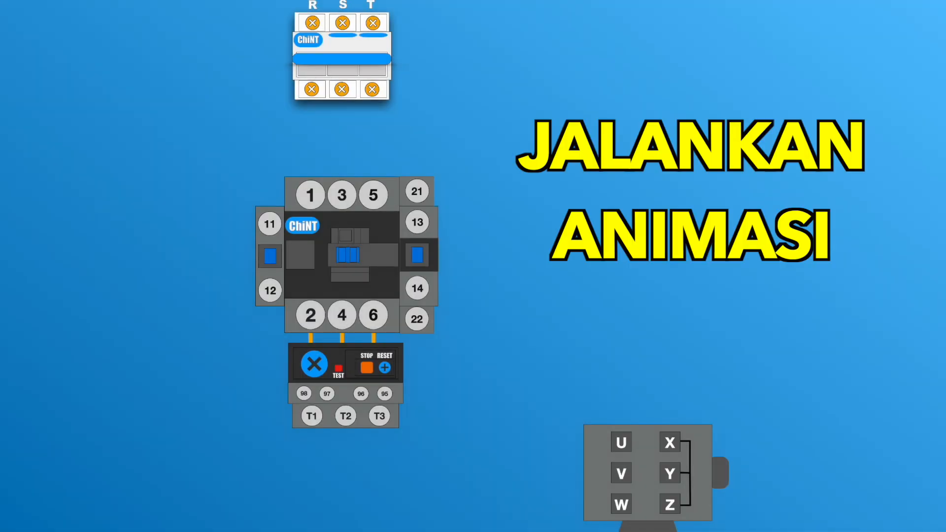
{"action": "left_click", "coordinate": [442, 143]}
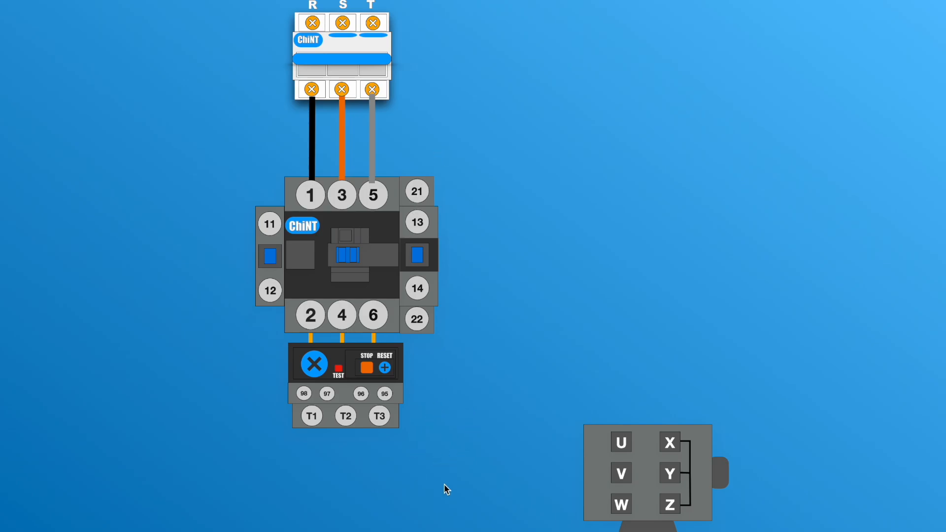
{"action": "left_click", "coordinate": [449, 399]}
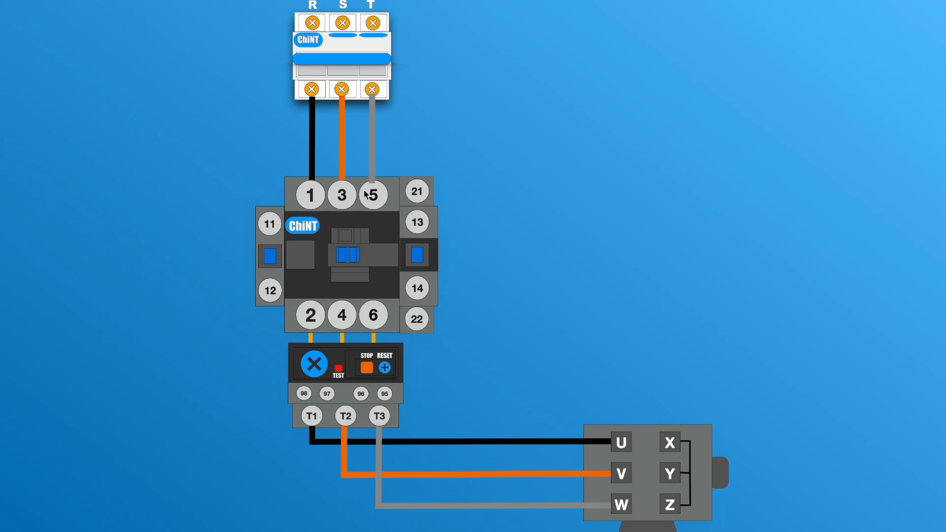
{"action": "left_click", "coordinate": [546, 222]}
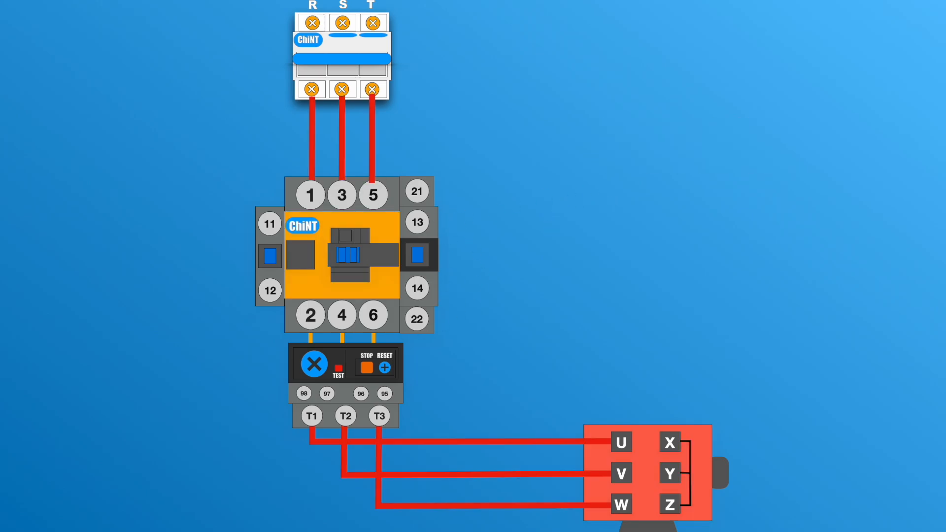
- Return to the start of the wiring animation and replay both cable builds through to the energized circuit
{"action": "left_click", "coordinate": [497, 223]}
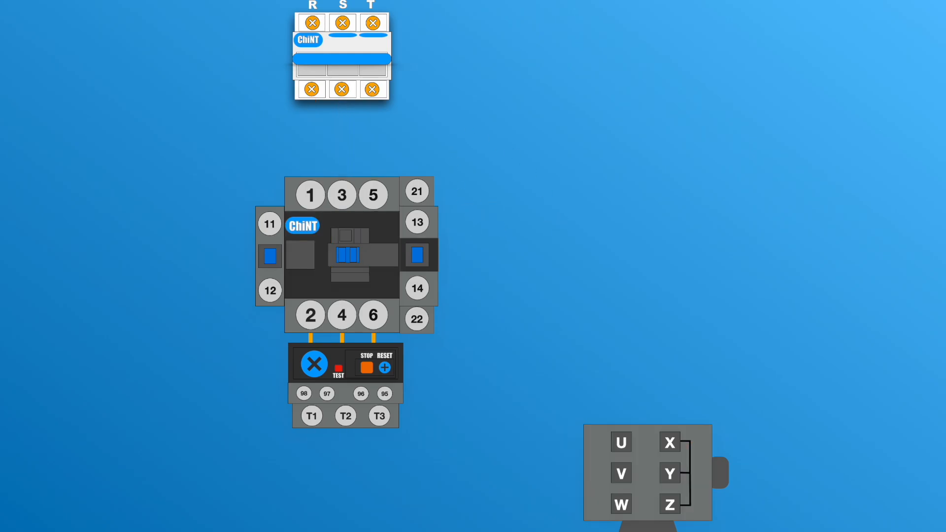
{"action": "left_click", "coordinate": [480, 216]}
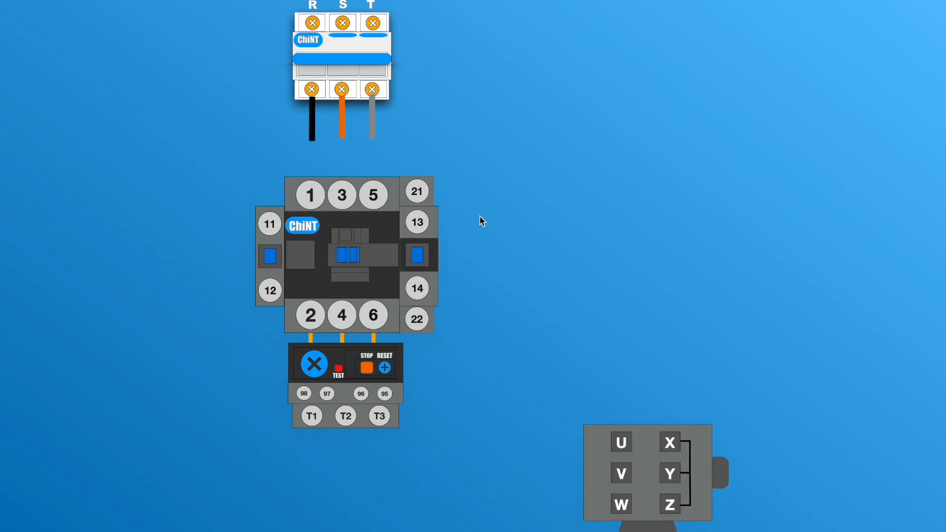
{"action": "left_click", "coordinate": [480, 214]}
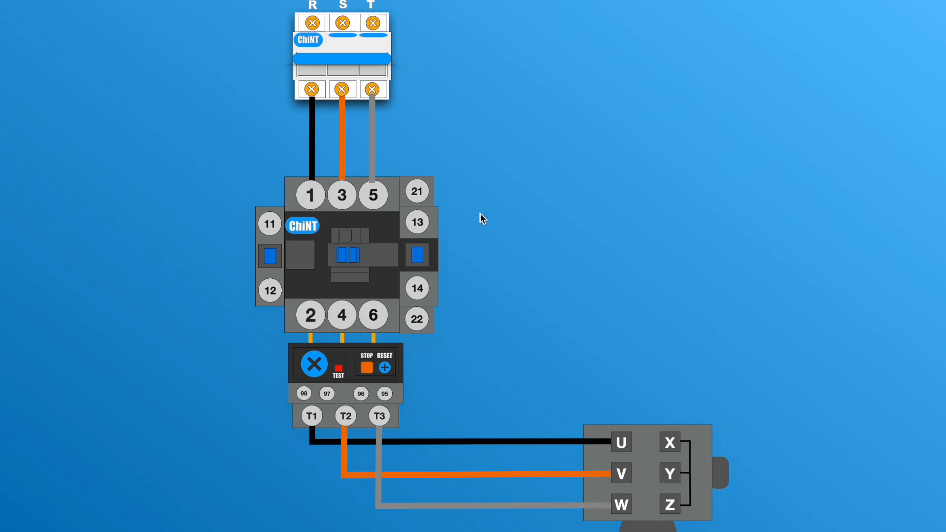
{"action": "left_click", "coordinate": [491, 221]}
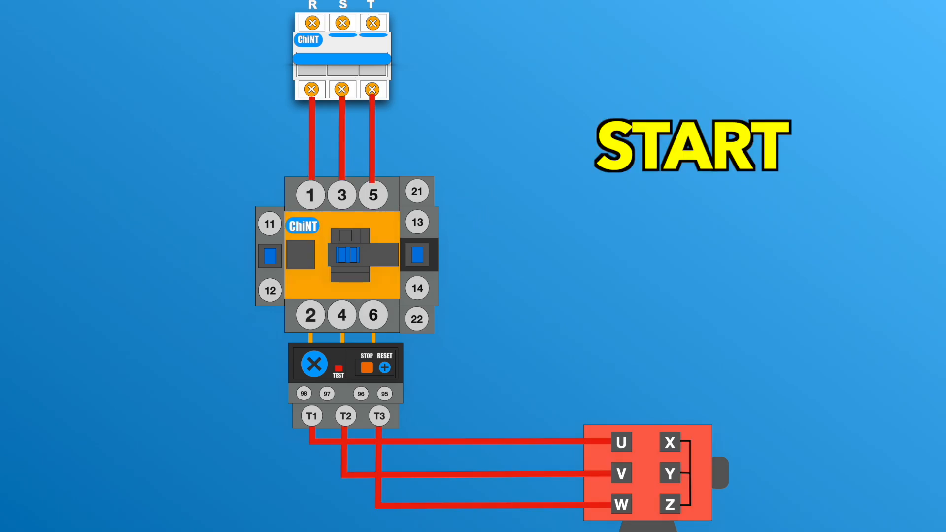